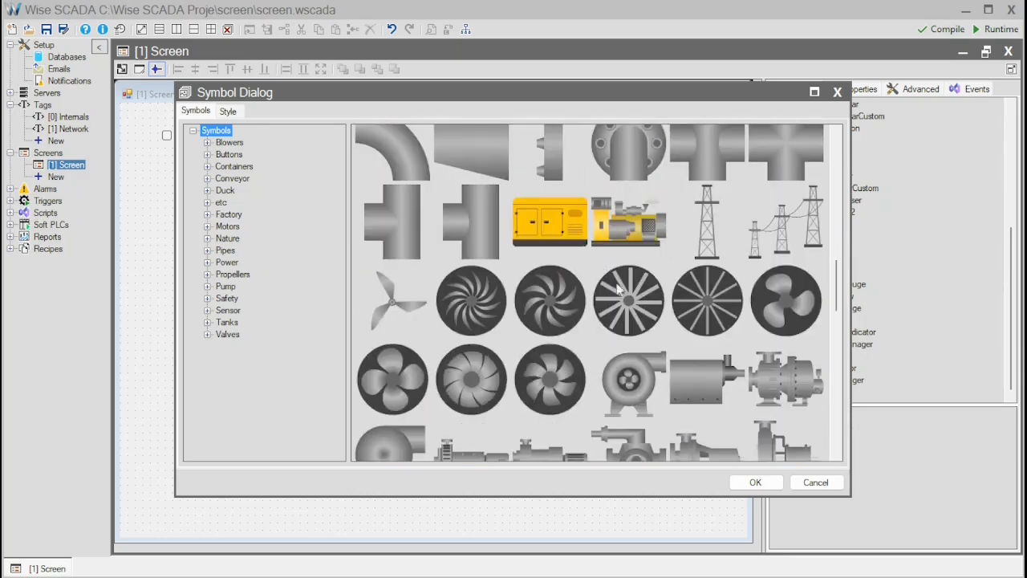
Step: Compare the Pump01 symbol with the pump symbol beside it, and choose Pump01 for styling
{"action": "left_click", "coordinate": [639, 377]}
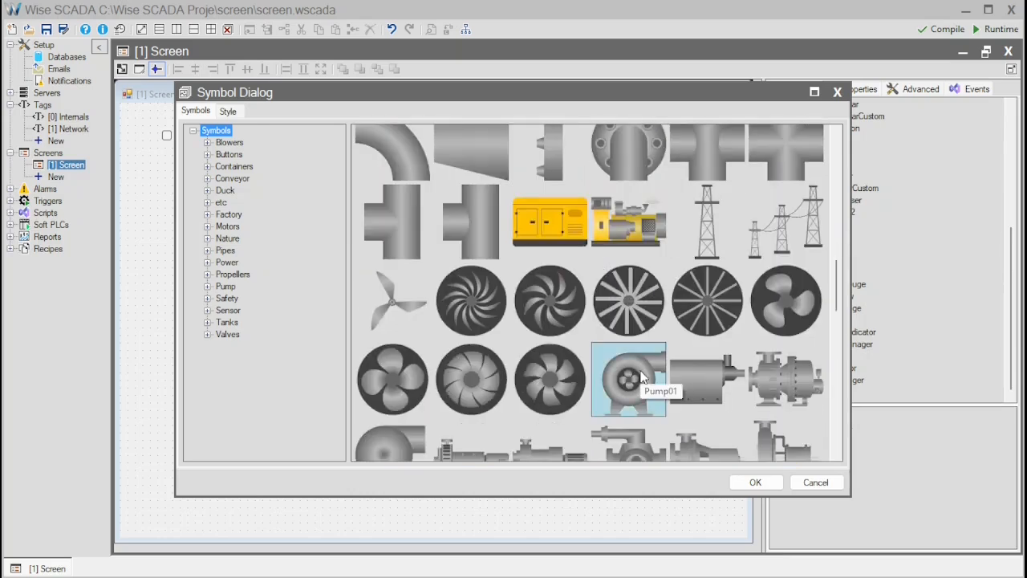
{"action": "double_click", "coordinate": [640, 376]}
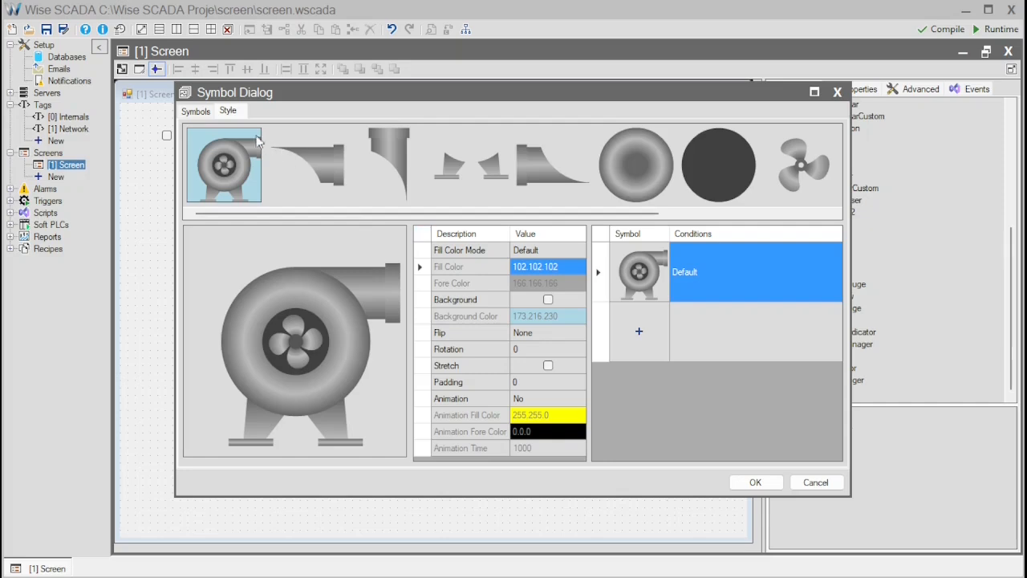
{"action": "left_click", "coordinate": [196, 112]}
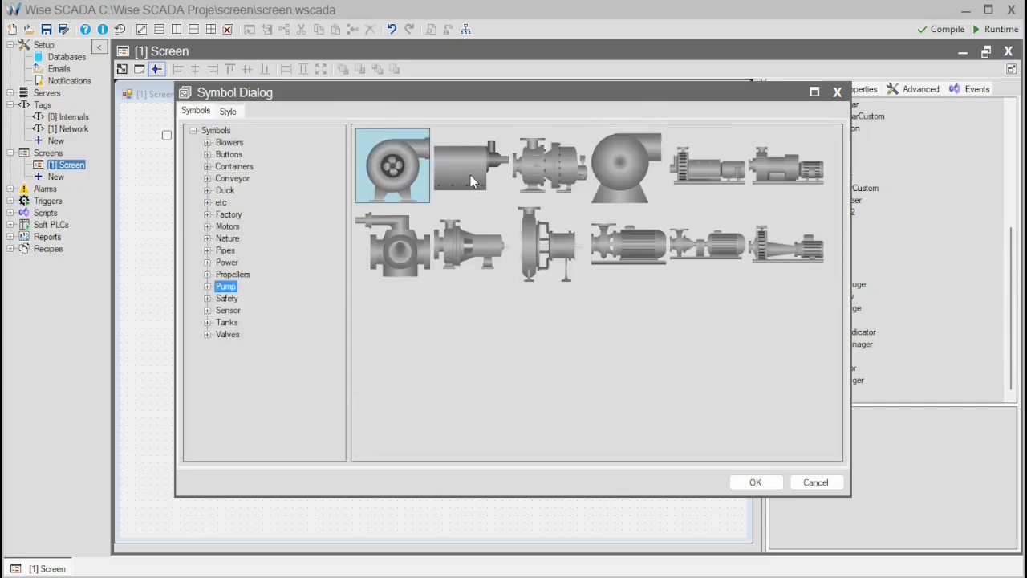
{"action": "double_click", "coordinate": [471, 181]}
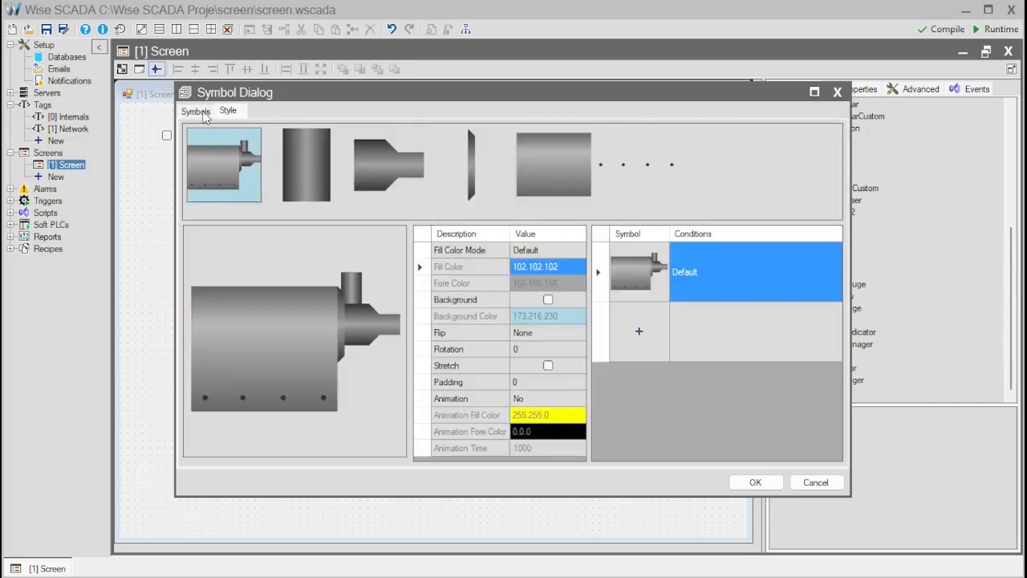
{"action": "left_click", "coordinate": [212, 117]}
{"action": "double_click", "coordinate": [402, 167]}
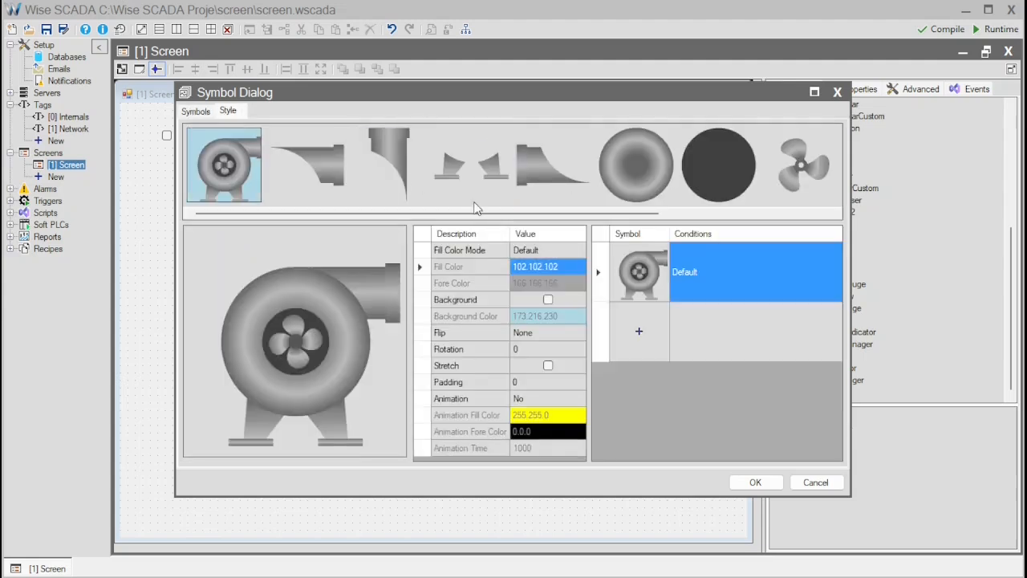
Step: Hide the pump's four-blade propeller part and make the three-blade propeller part visible
{"action": "left_click_drag", "start_coordinate": [472, 214], "coordinate": [650, 221]}
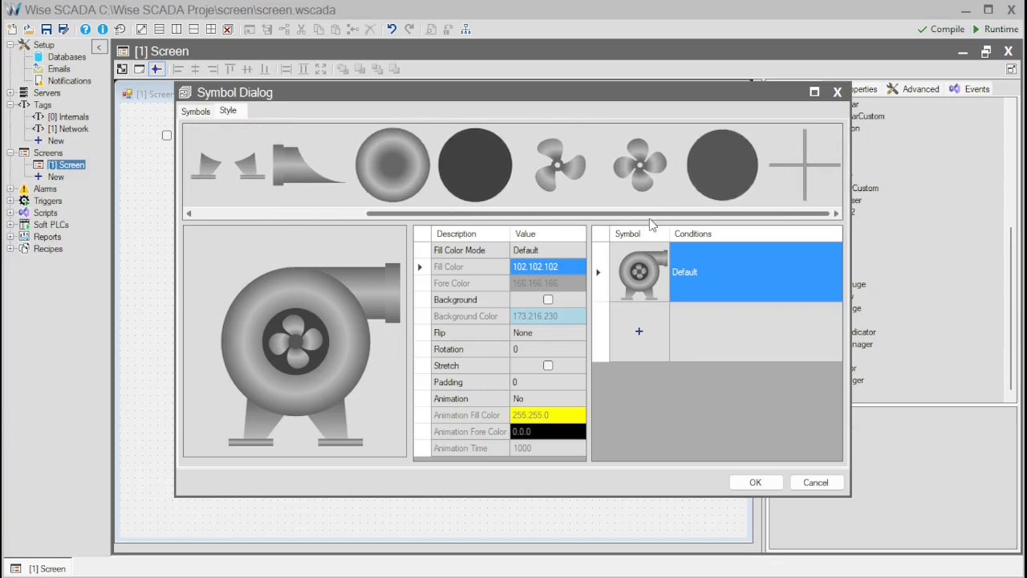
{"action": "left_click", "coordinate": [640, 171]}
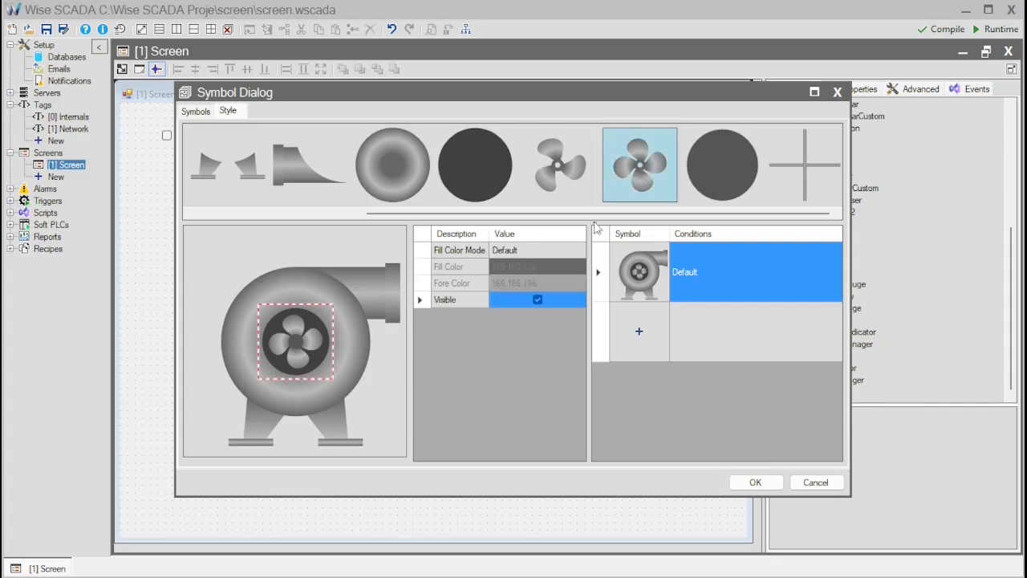
{"action": "left_click", "coordinate": [537, 299]}
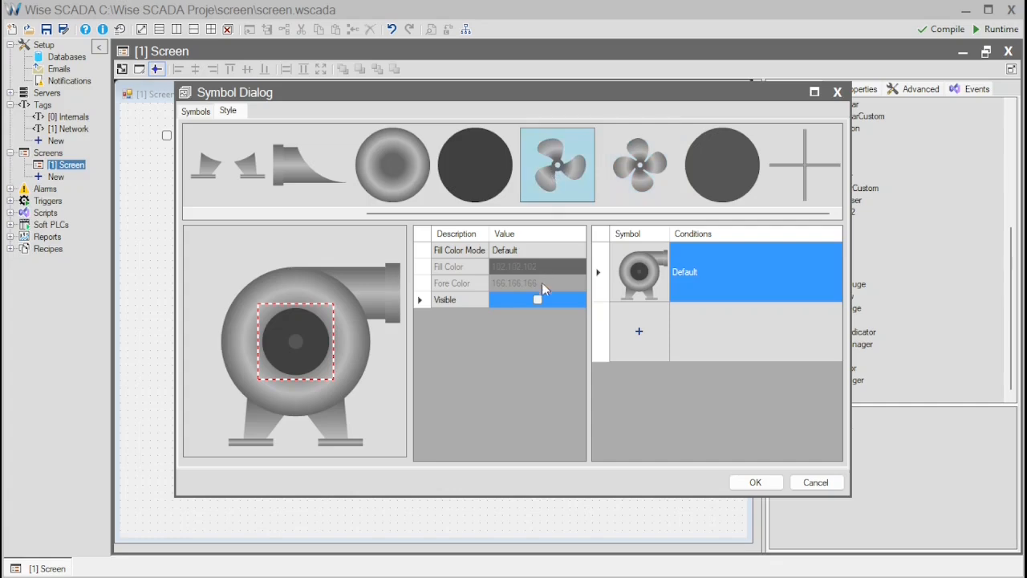
{"action": "left_click", "coordinate": [538, 300]}
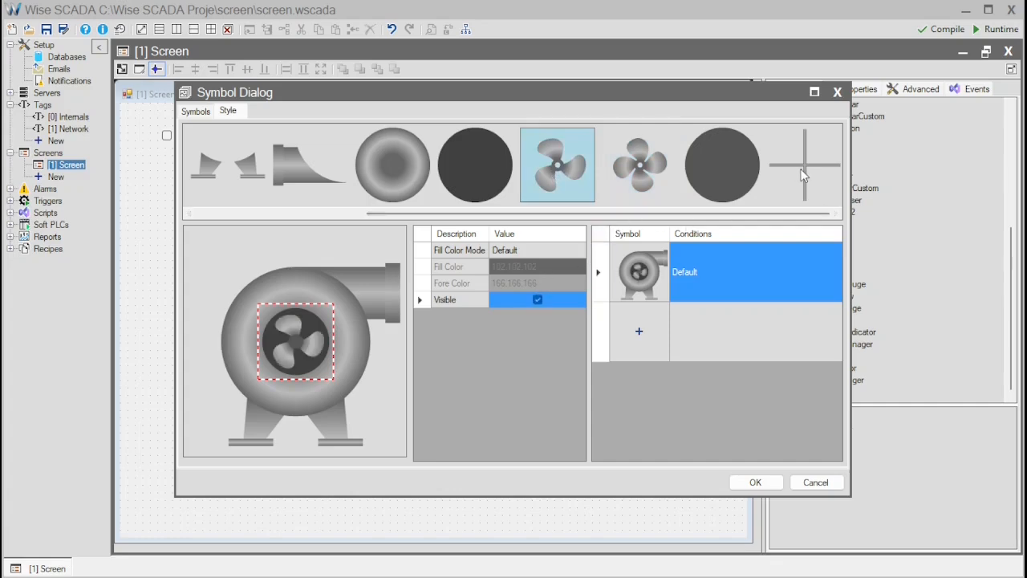
Step: Show the cross-shaped guard over the pump's propeller and hide it again
{"action": "left_click", "coordinate": [802, 175]}
{"action": "left_click", "coordinate": [538, 300]}
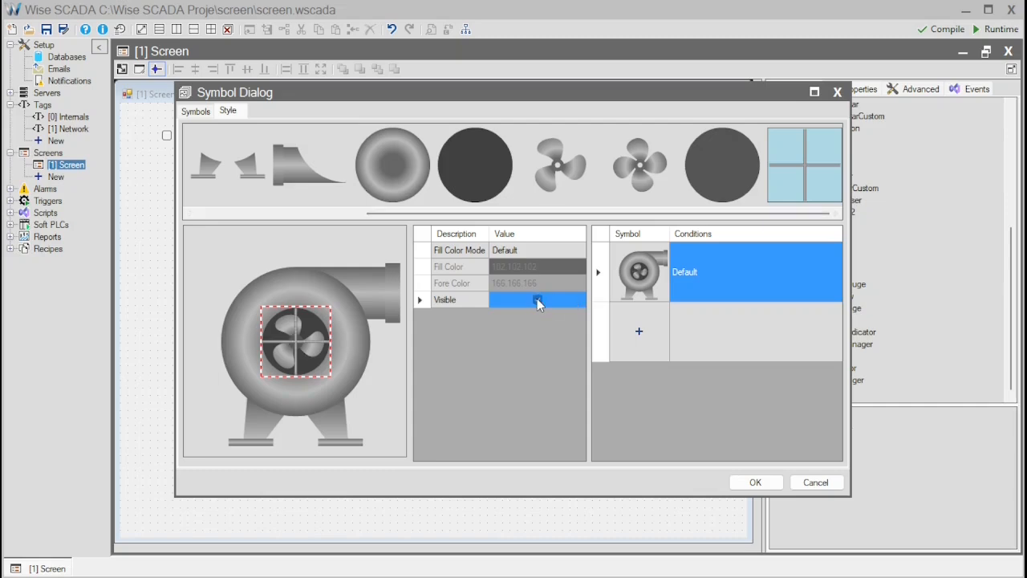
{"action": "left_click", "coordinate": [538, 300]}
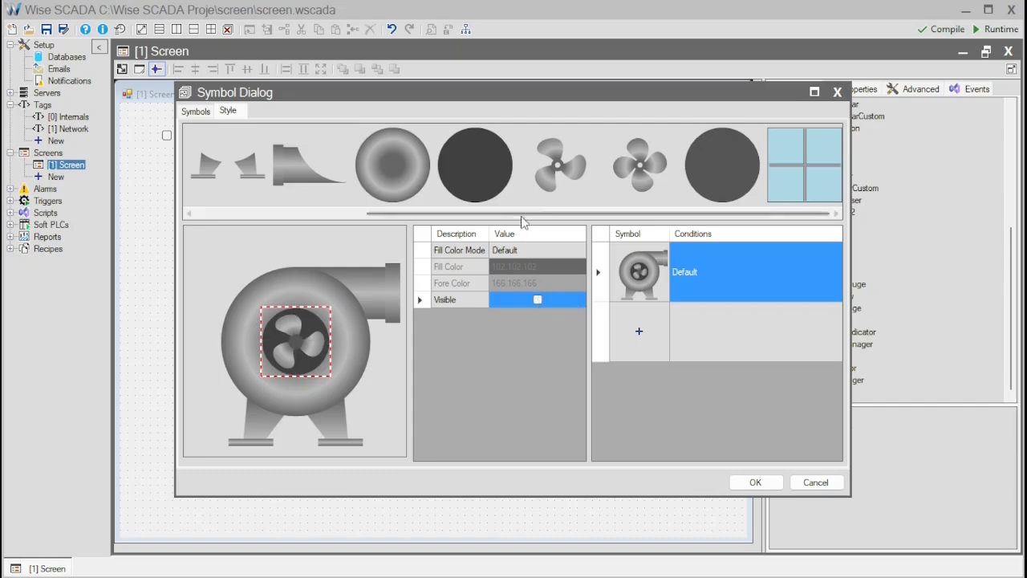
Step: Make the lower-left inlet pipe part visible and select the whole pump symbol again
{"action": "left_click_drag", "start_coordinate": [523, 215], "coordinate": [334, 222]}
{"action": "left_click", "coordinate": [555, 178]}
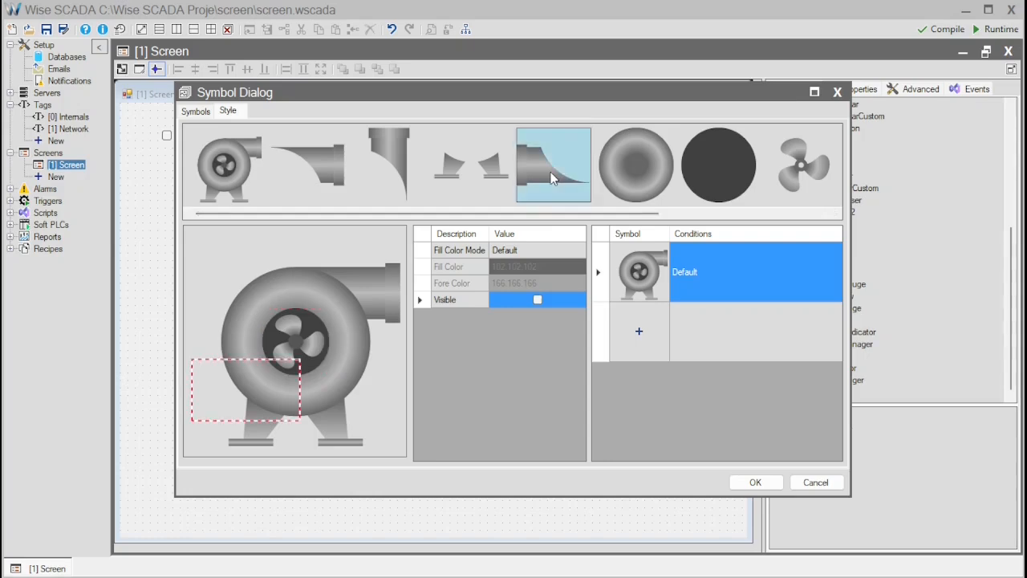
{"action": "left_click", "coordinate": [537, 300]}
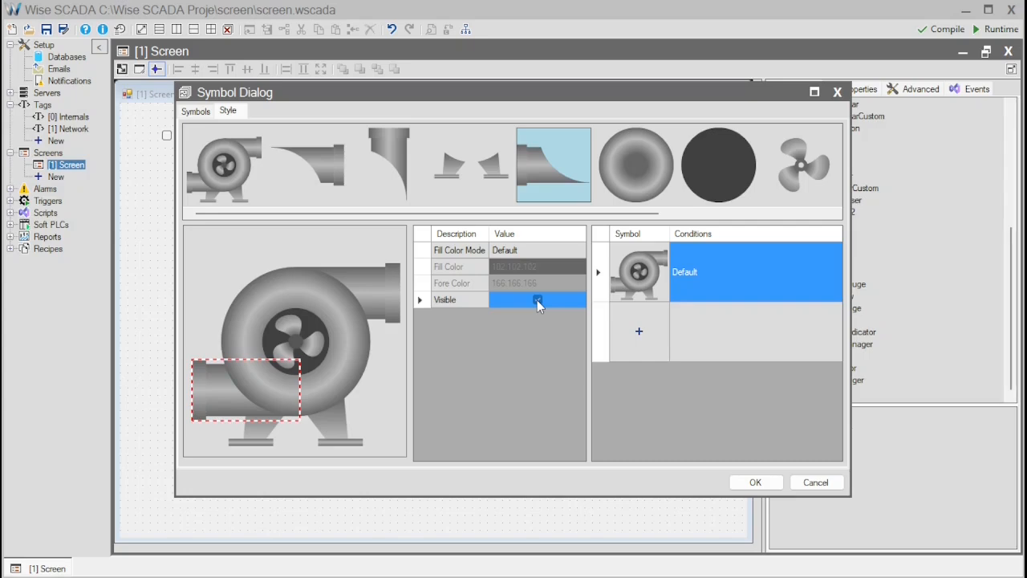
{"action": "left_click", "coordinate": [248, 152]}
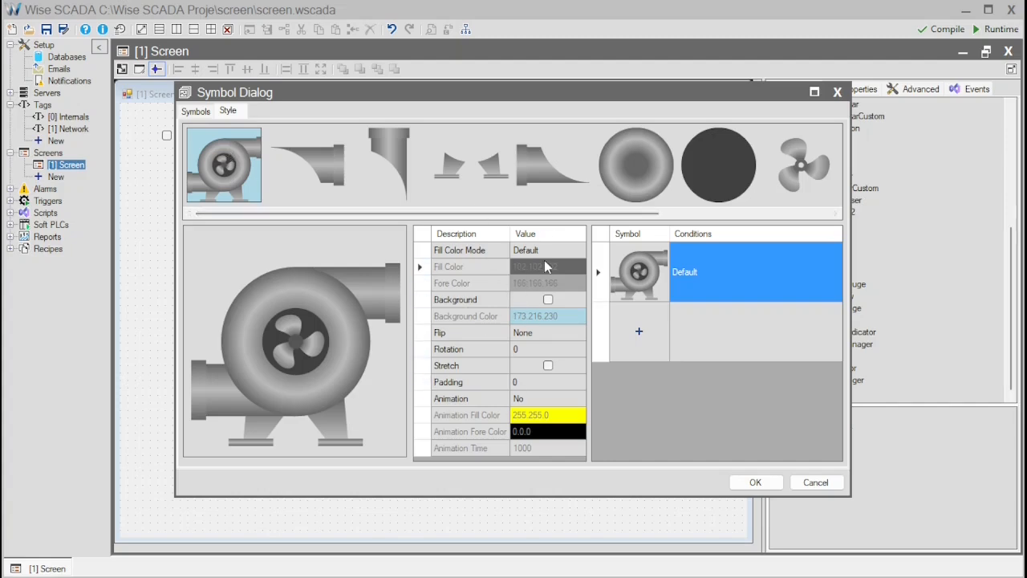
Step: Add a second symbol state for the pump with the condition _Tag = "true"
{"action": "left_click_drag", "start_coordinate": [638, 272], "coordinate": [647, 334]}
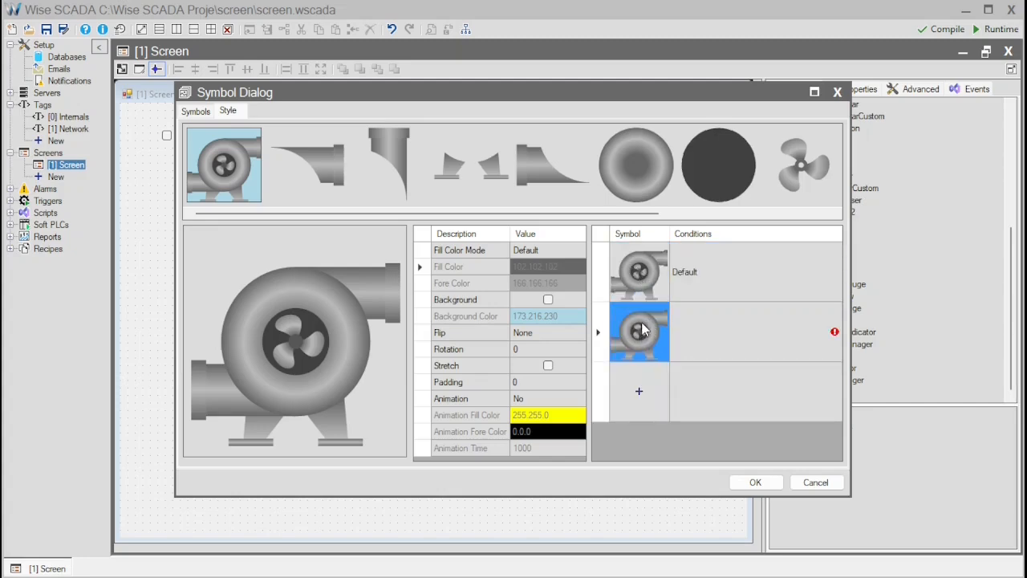
{"action": "double_click", "coordinate": [723, 331]}
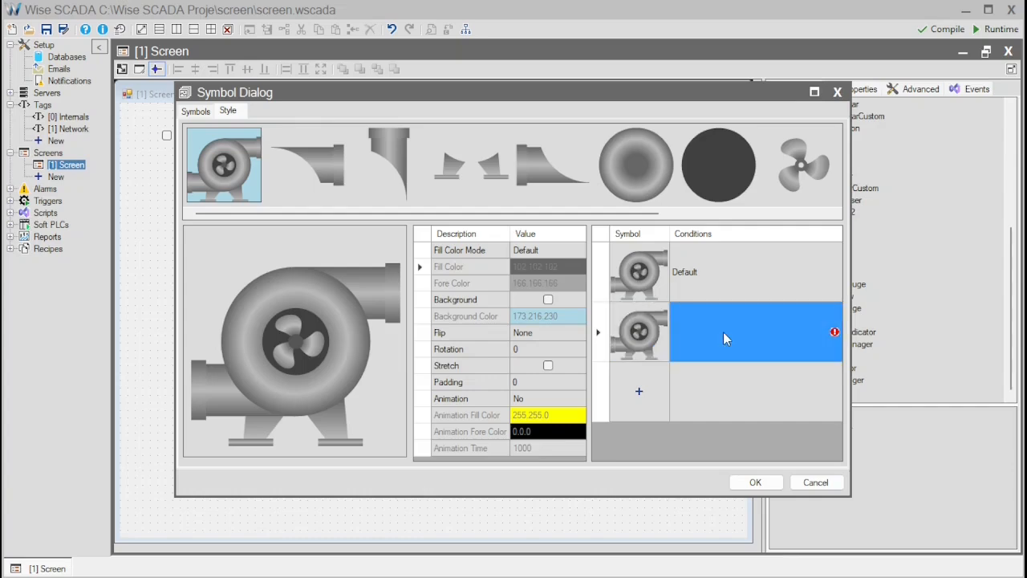
{"action": "left_click", "coordinate": [532, 252]}
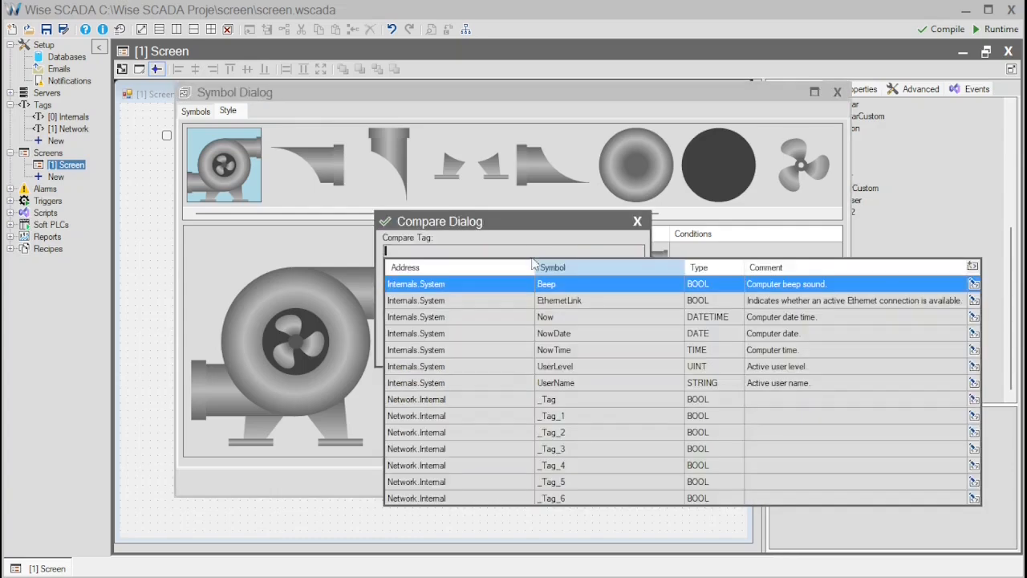
{"action": "left_click", "coordinate": [531, 399]}
{"action": "left_click", "coordinate": [437, 329]}
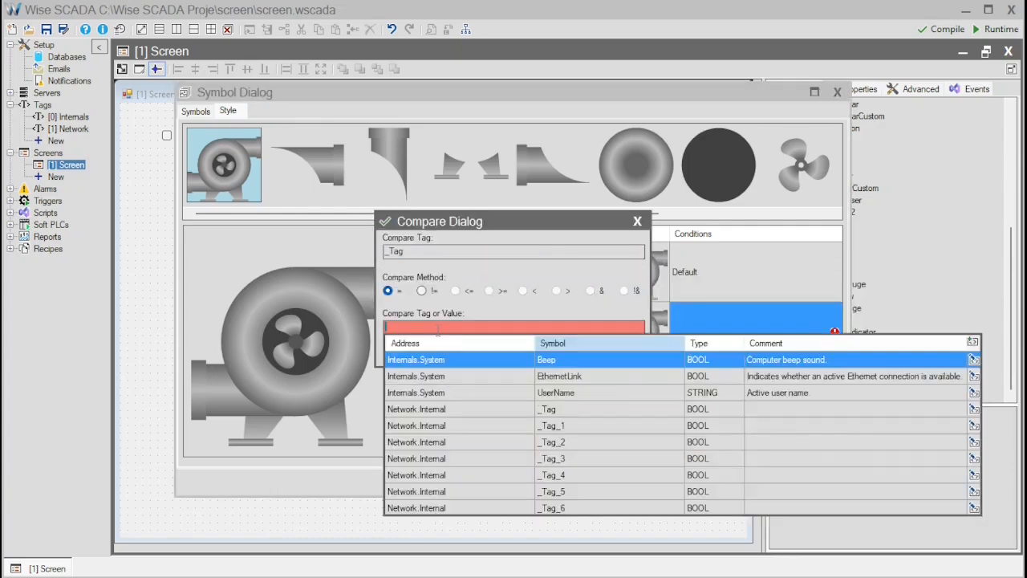
{"action": "type", "text": "\"t"}
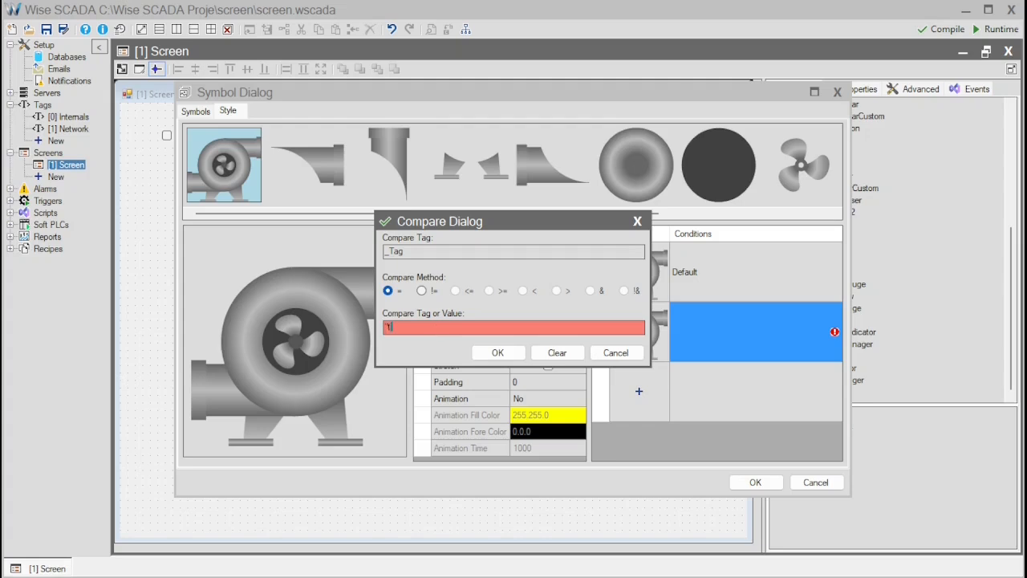
{"action": "type", "text": "rue\""}
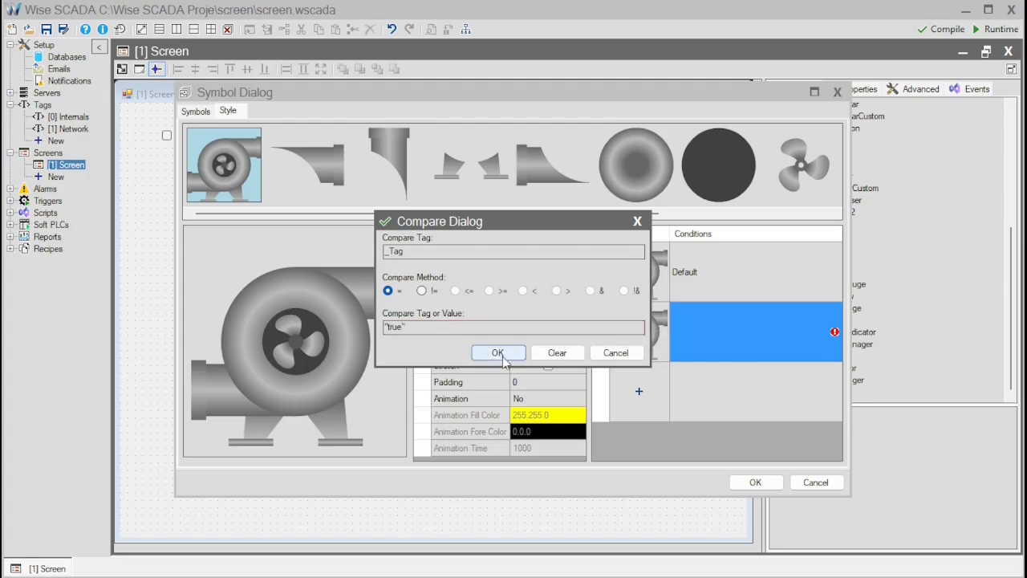
{"action": "left_click", "coordinate": [497, 353]}
{"action": "left_click", "coordinate": [661, 338]}
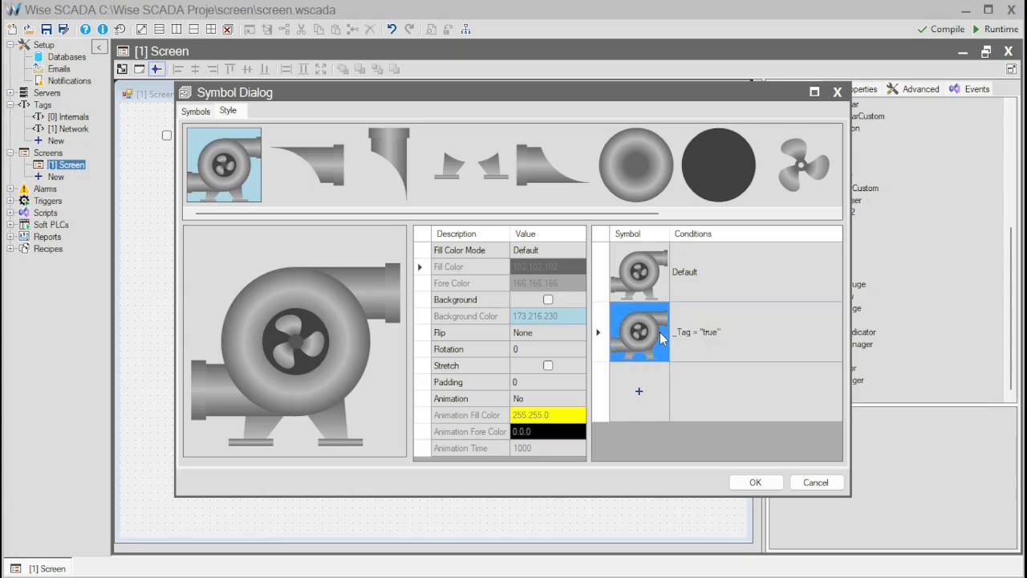
Step: Add a third symbol state for the pump with the condition _Tag_1 = "true"
{"action": "left_click", "coordinate": [639, 391]}
{"action": "left_click", "coordinate": [701, 382]}
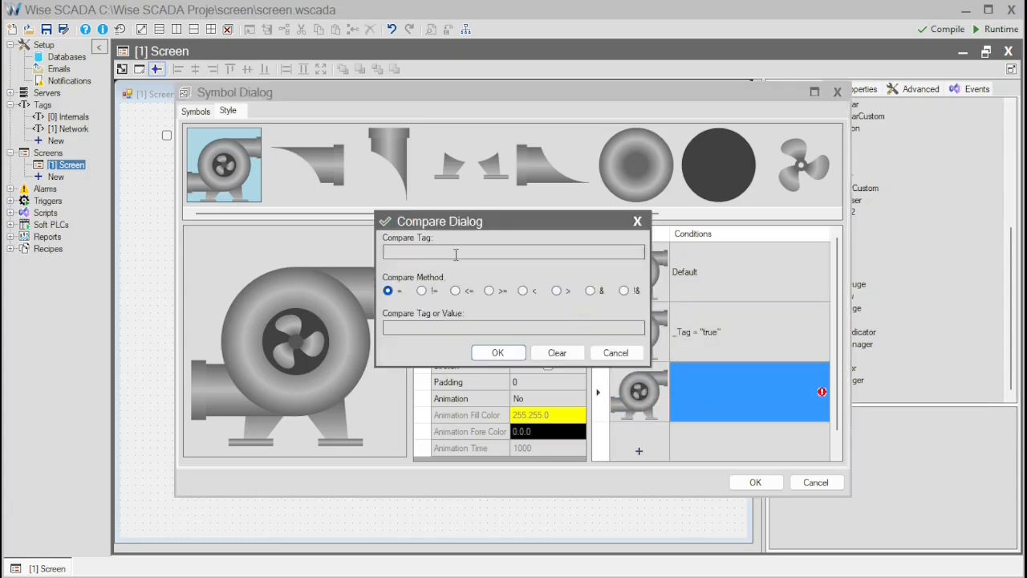
{"action": "left_click", "coordinate": [455, 253]}
{"action": "left_click", "coordinate": [529, 417]}
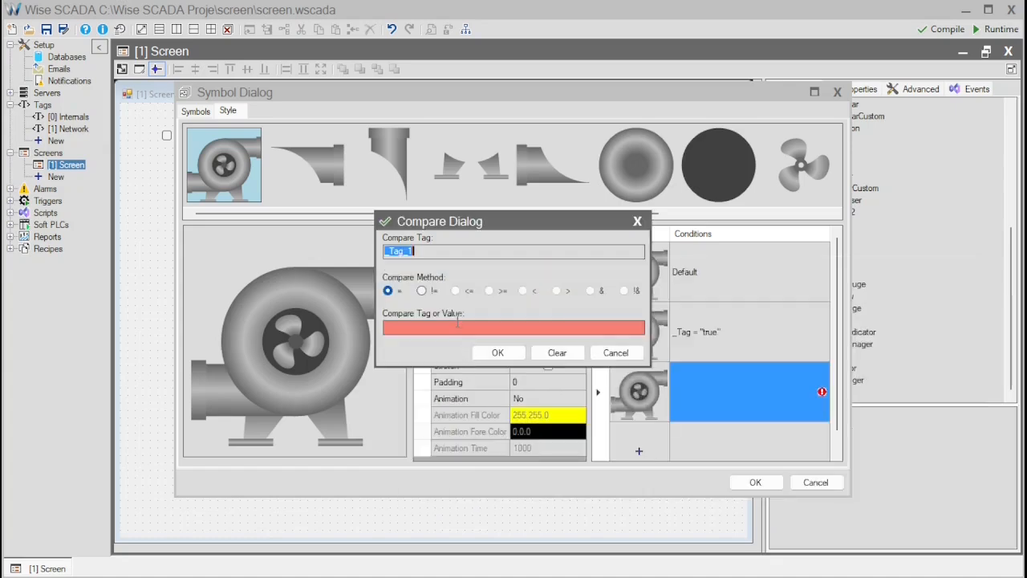
{"action": "left_click", "coordinate": [458, 325]}
{"action": "type", "text": "\"true\""}
{"action": "left_click", "coordinate": [497, 352]}
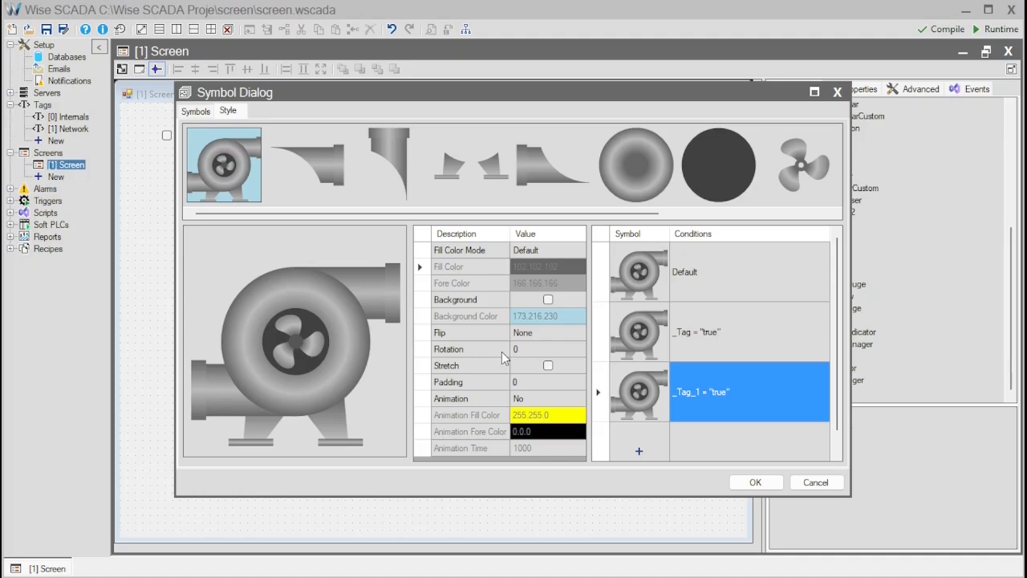
Step: Set the fill color of the _Tag = "true" symbol state to light red, 255.128.128
{"action": "left_click", "coordinate": [638, 347]}
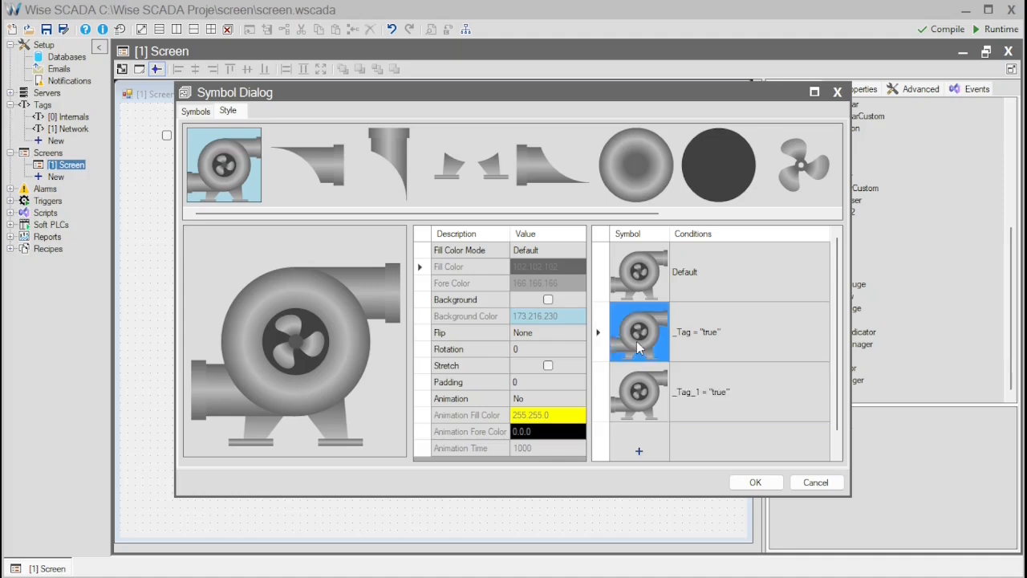
{"action": "left_click", "coordinate": [552, 273]}
{"action": "left_click", "coordinate": [554, 270]}
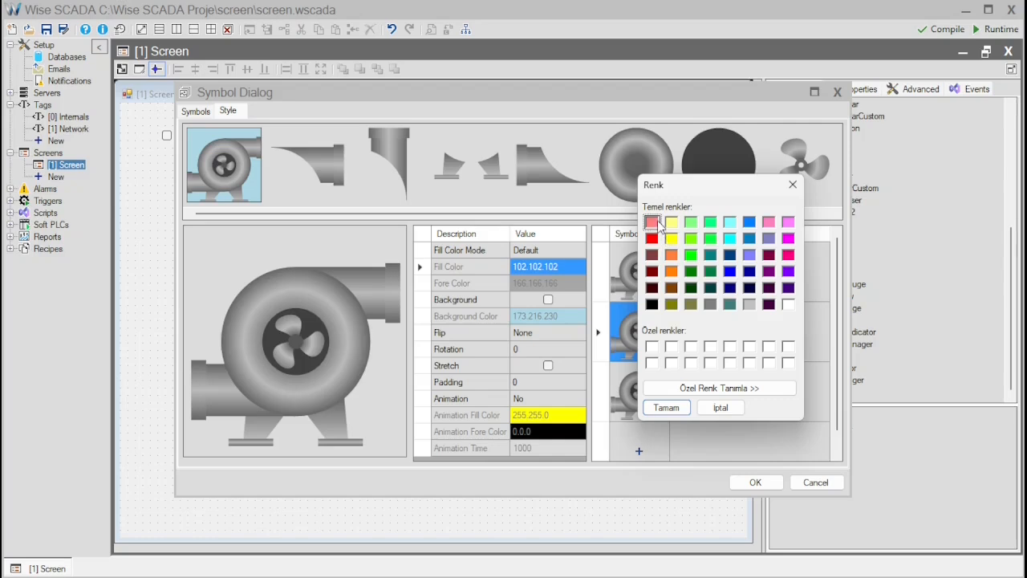
{"action": "left_click", "coordinate": [666, 408]}
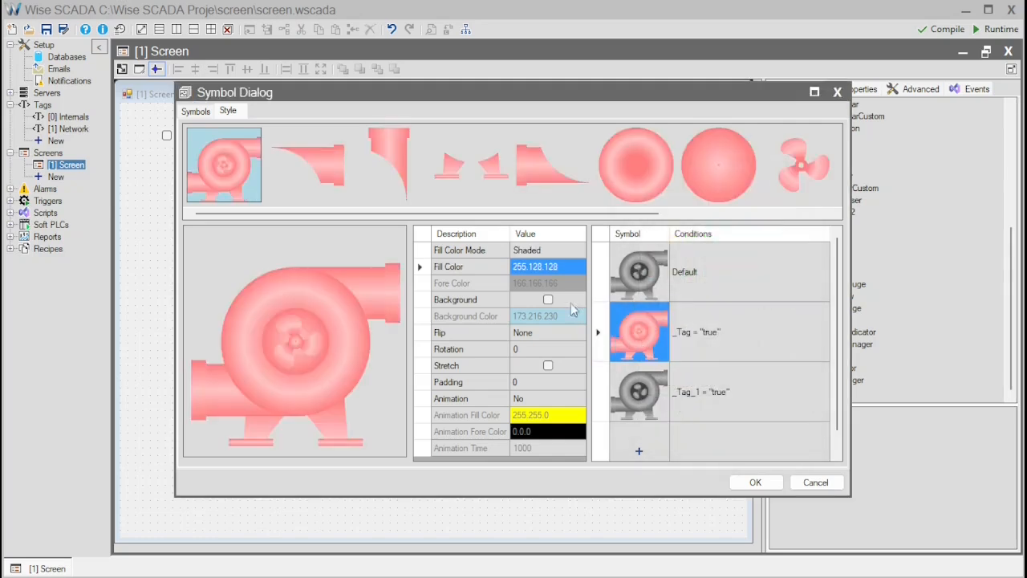
Step: Set the _Tag symbol state's fill color mode to Shaded Edge and its fore color to black, 0.0.0
{"action": "left_click", "coordinate": [574, 253]}
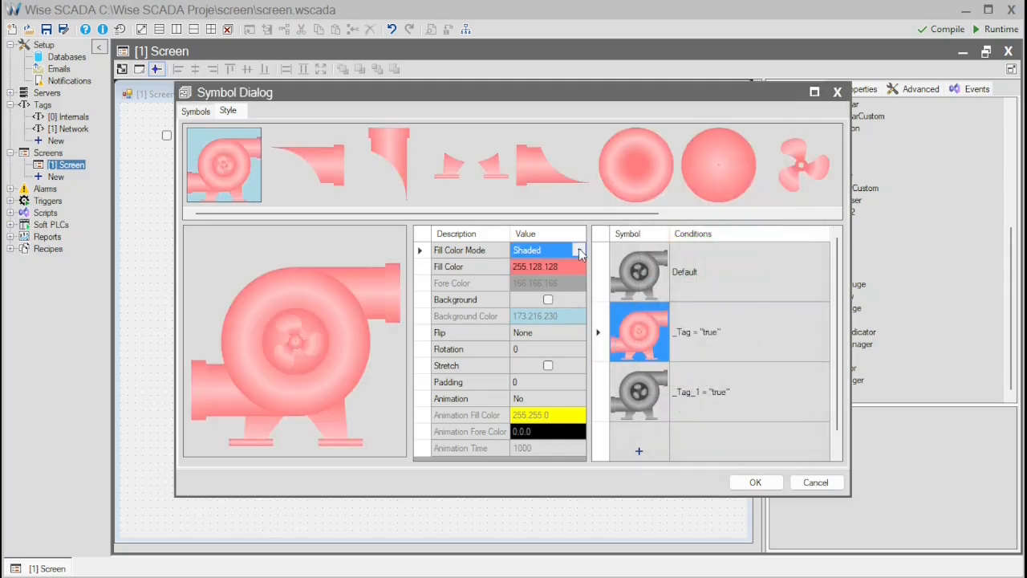
{"action": "left_click", "coordinate": [579, 250]}
{"action": "left_click", "coordinate": [546, 293]}
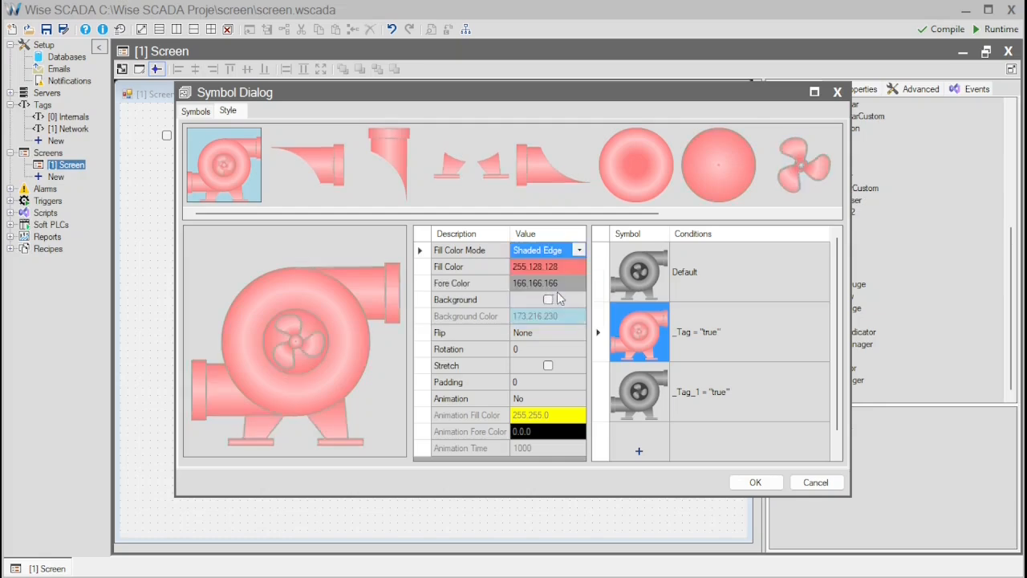
{"action": "left_click", "coordinate": [562, 283]}
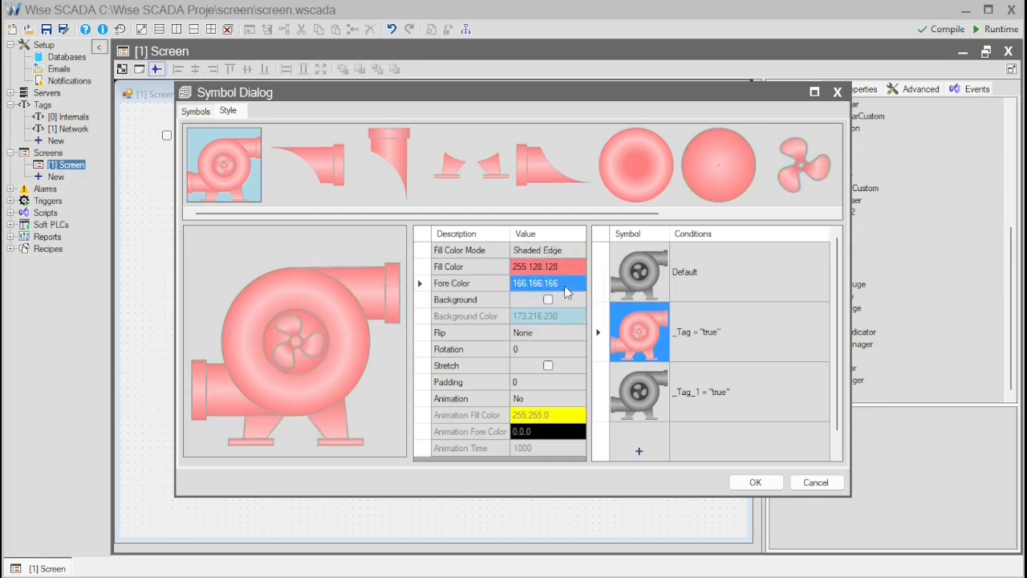
{"action": "left_click", "coordinate": [653, 305]}
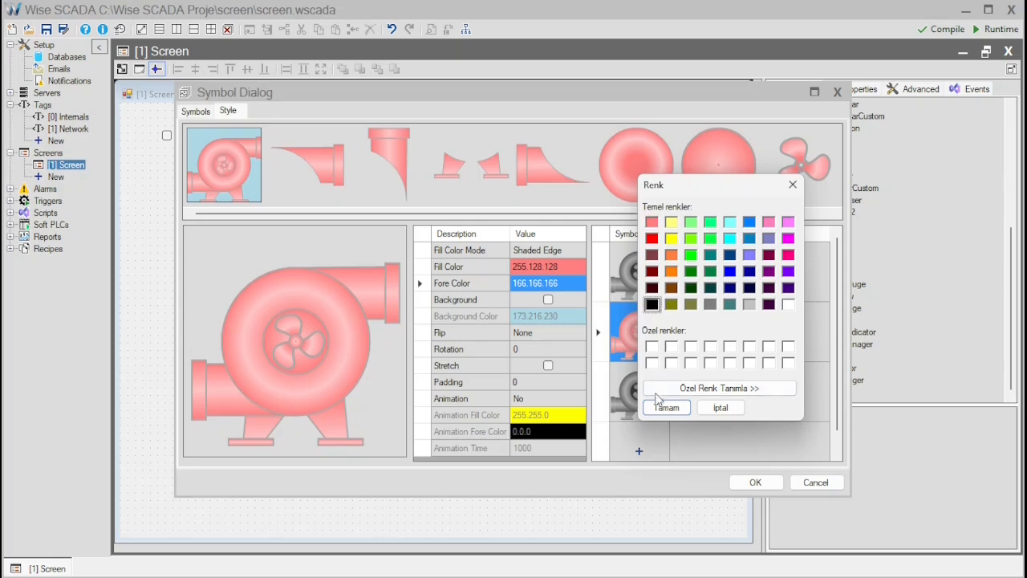
{"action": "left_click", "coordinate": [666, 408]}
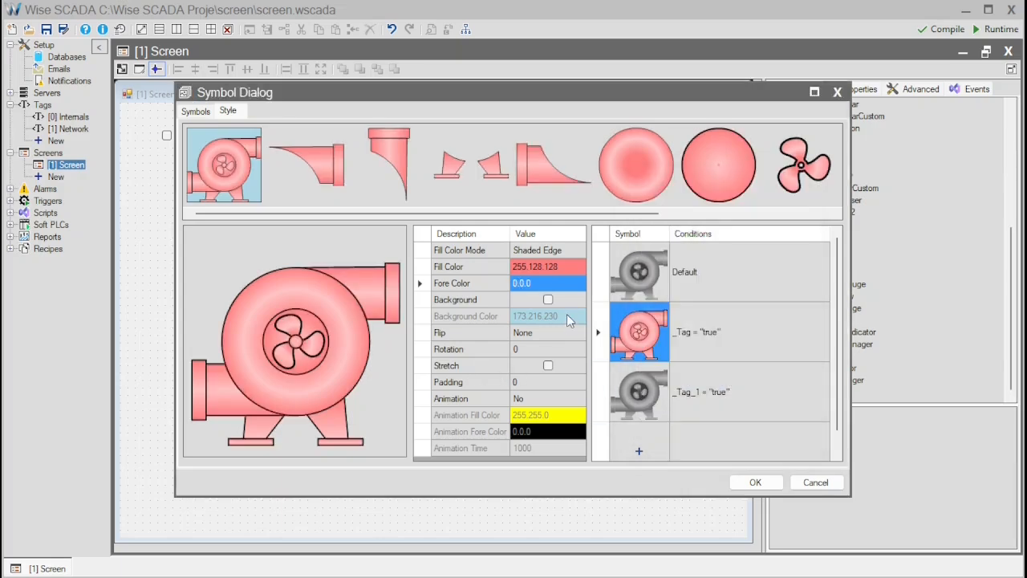
Step: Enable the background of the _Tag symbol state and set its color to orange, 255.128.64
{"action": "left_click", "coordinate": [548, 300]}
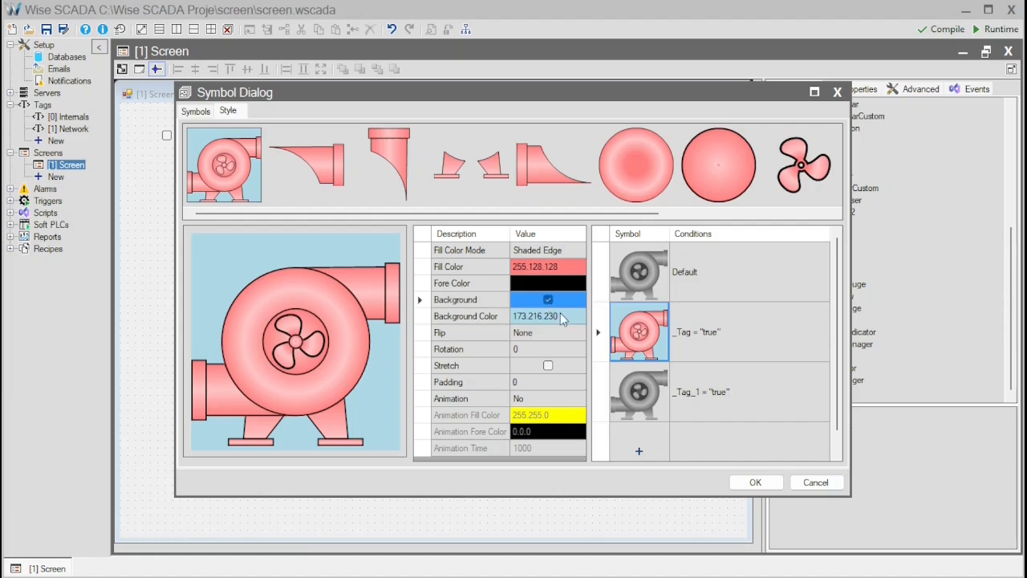
{"action": "left_click", "coordinate": [563, 316]}
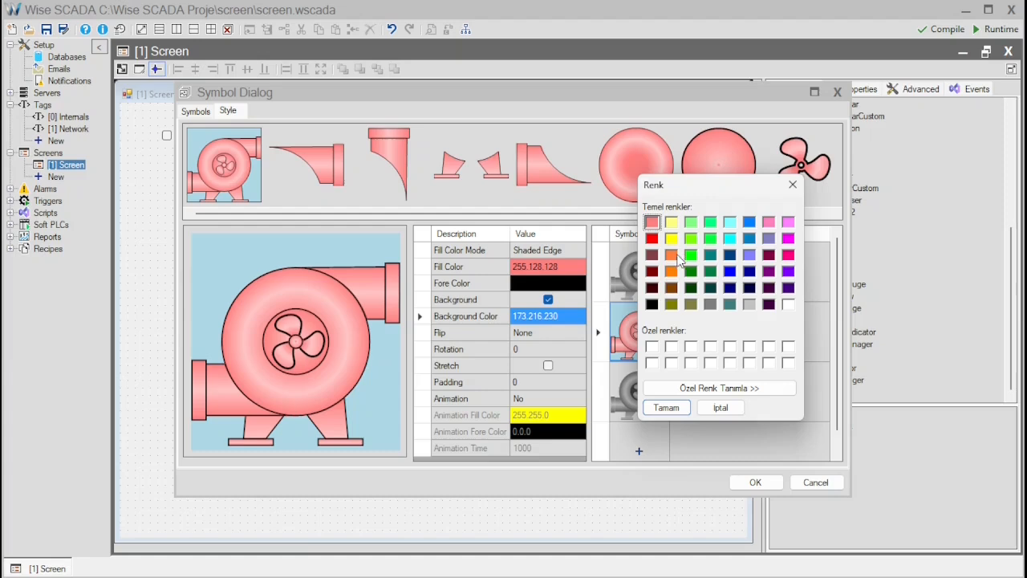
{"action": "left_click", "coordinate": [671, 256]}
{"action": "left_click", "coordinate": [665, 407]}
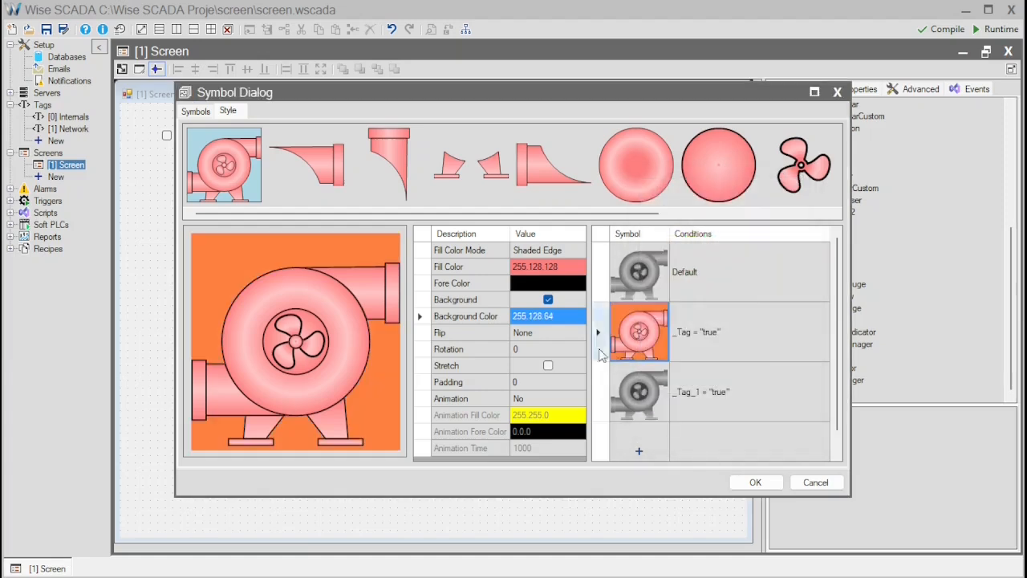
Step: Switch the background of the _Tag = "true" symbol state off and on again, and set its padding to 25
{"action": "left_click", "coordinate": [548, 299]}
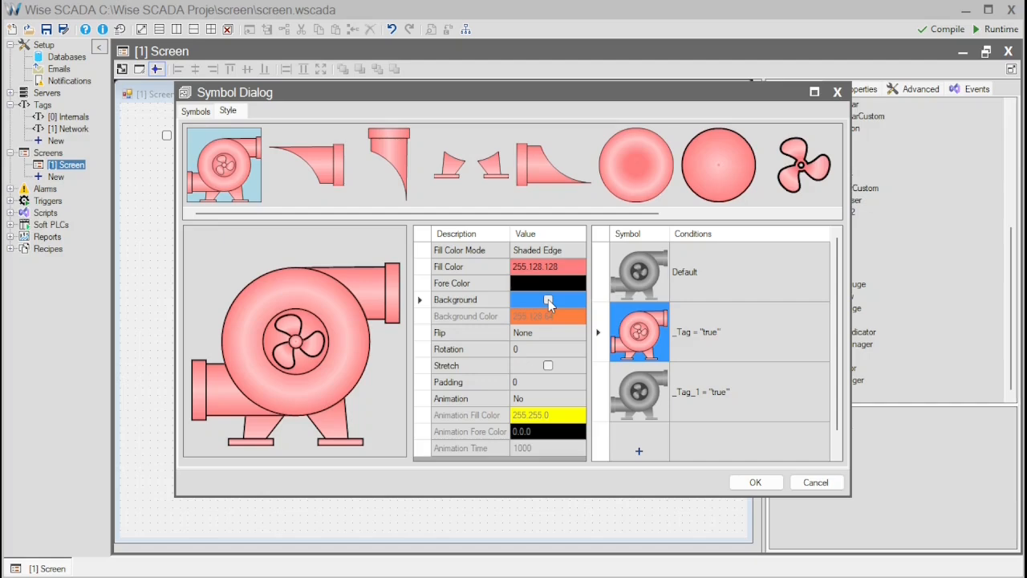
{"action": "left_click", "coordinate": [548, 300]}
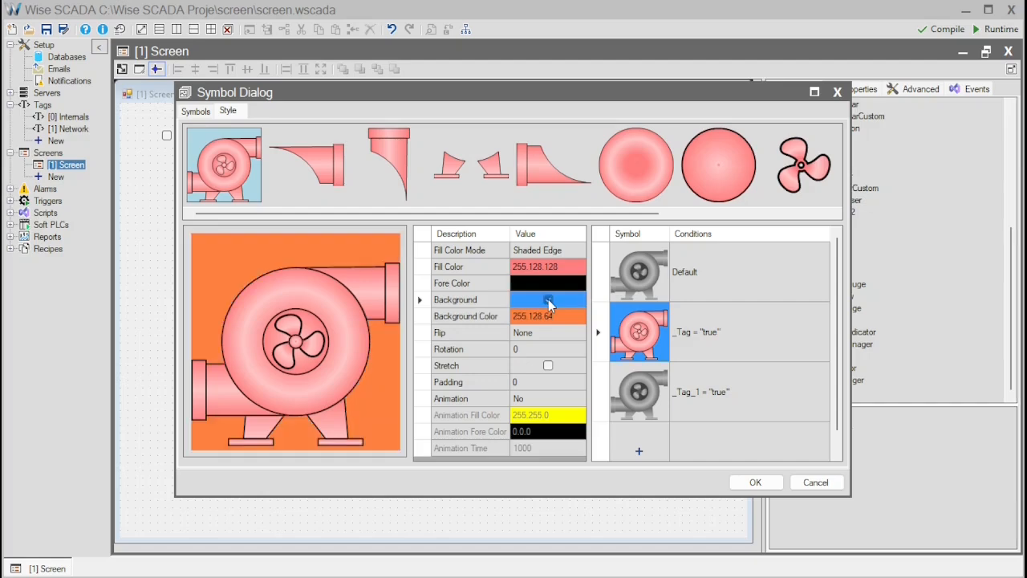
{"action": "left_click", "coordinate": [553, 383]}
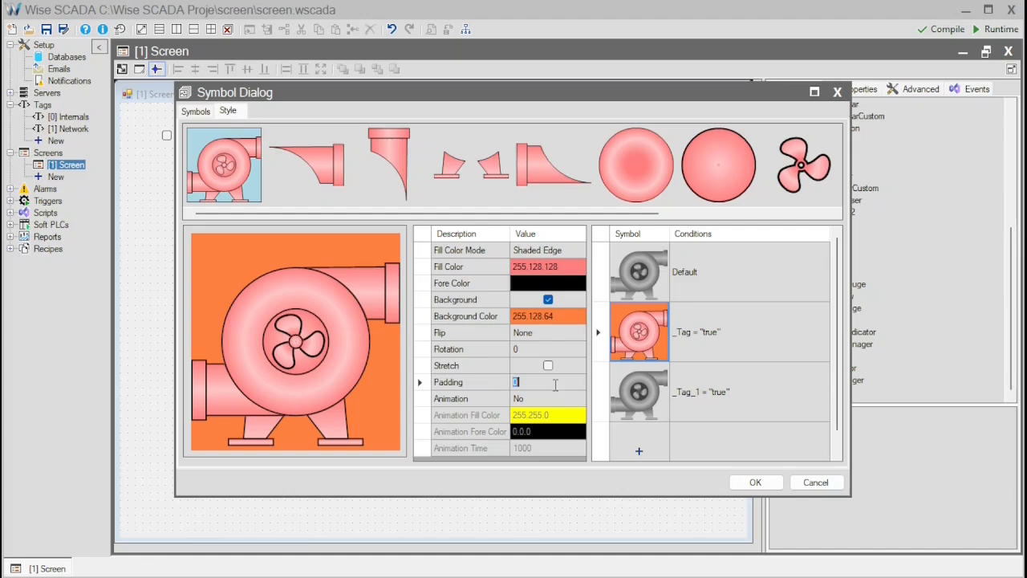
{"action": "type", "text": "25"}
{"action": "key", "text": "Return"}
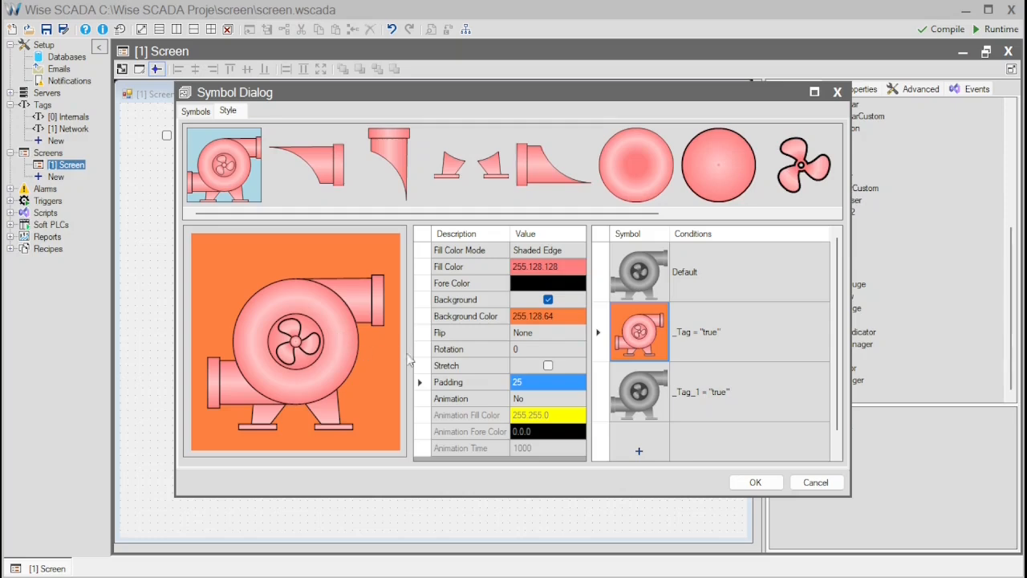
Step: Disable the background of the _Tag = "true" symbol state and set its padding to 0
{"action": "left_click", "coordinate": [548, 300]}
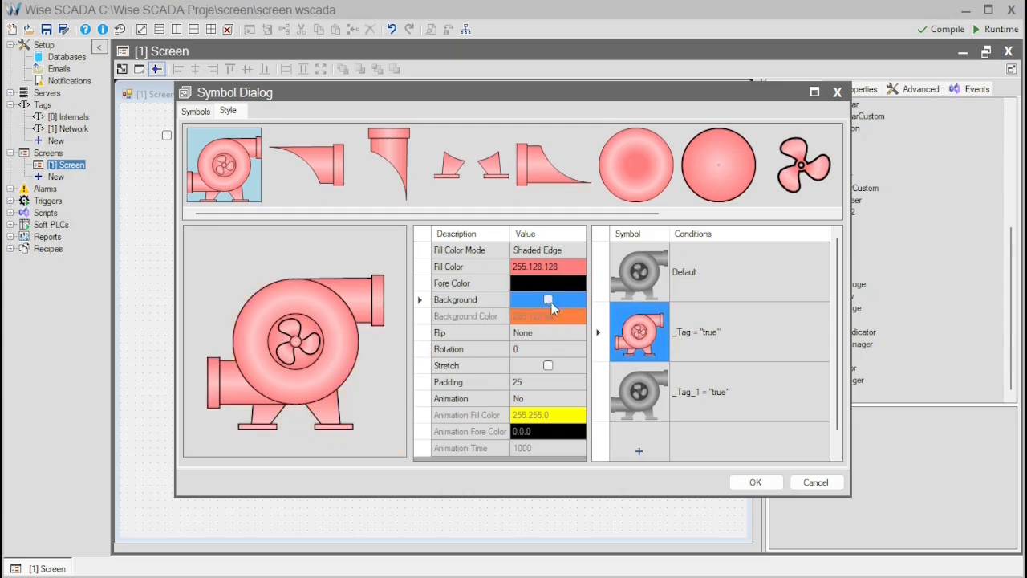
{"action": "left_click", "coordinate": [546, 382]}
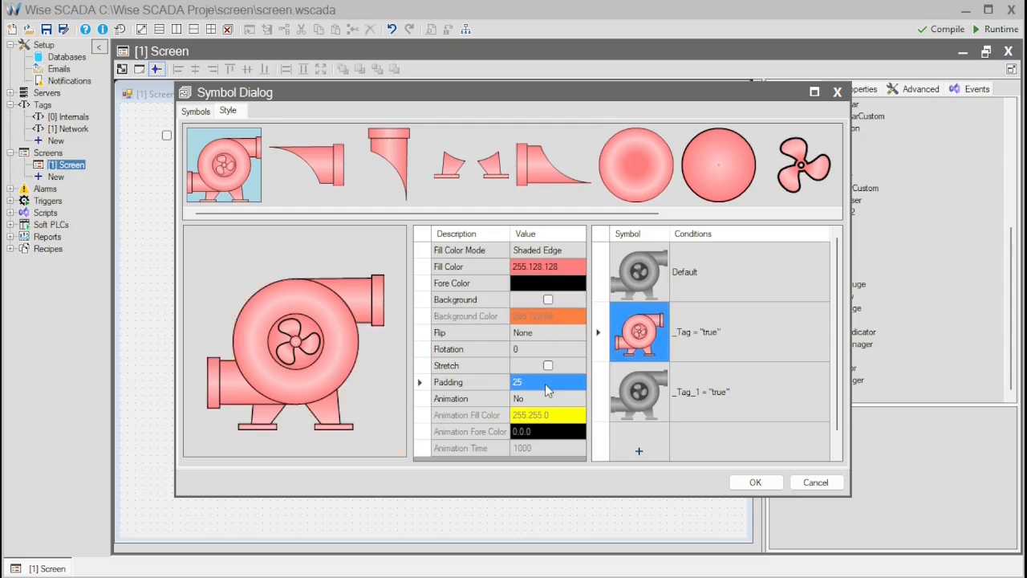
{"action": "type", "text": "0"}
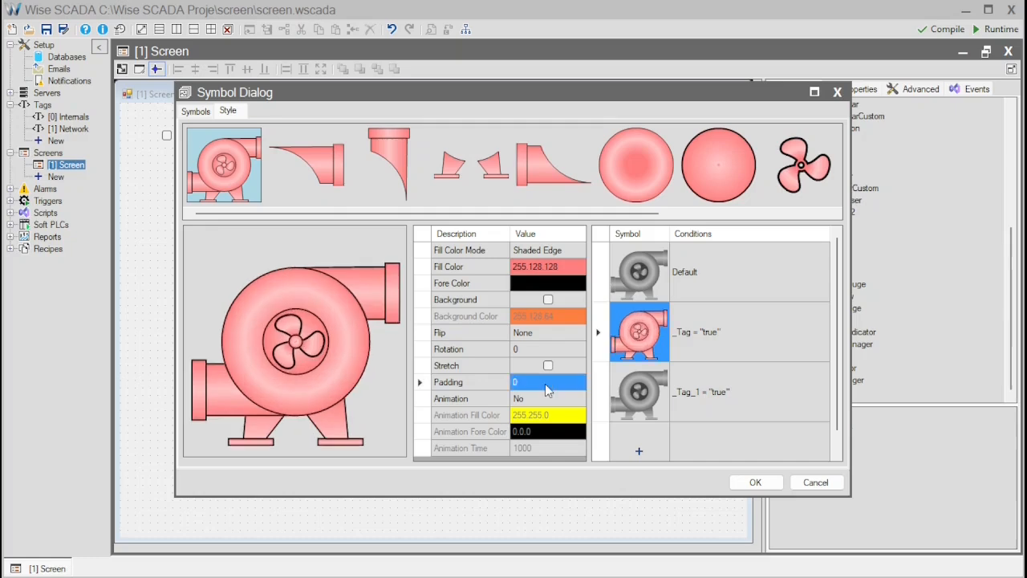
Step: Set the flip of the _Tag = "true" symbol state to Horizontal
{"action": "left_click", "coordinate": [504, 334]}
{"action": "left_click", "coordinate": [481, 350]}
{"action": "left_click", "coordinate": [585, 334]}
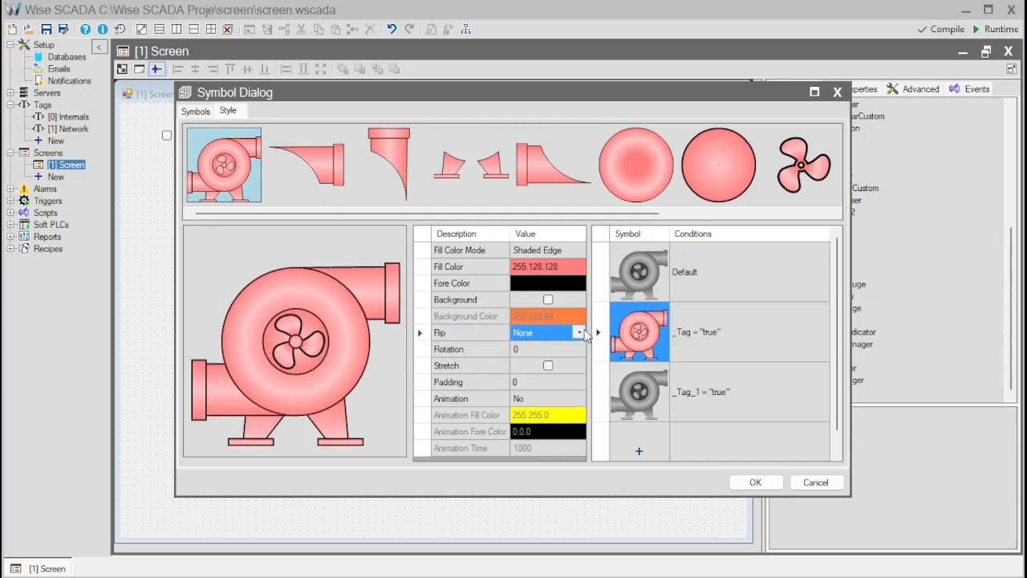
{"action": "left_click", "coordinate": [579, 332]}
{"action": "left_click", "coordinate": [546, 356]}
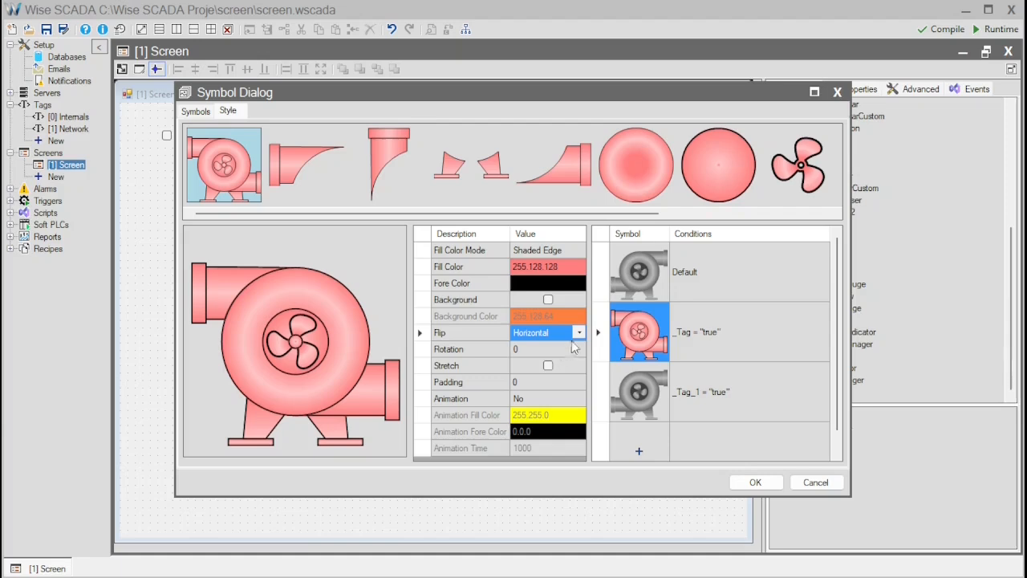
Step: Set the rotation of the _Tag = "true" symbol state to 90
{"action": "left_click", "coordinate": [579, 331]}
{"action": "left_click", "coordinate": [579, 331]}
{"action": "left_click", "coordinate": [580, 349]}
{"action": "left_click", "coordinate": [580, 349]}
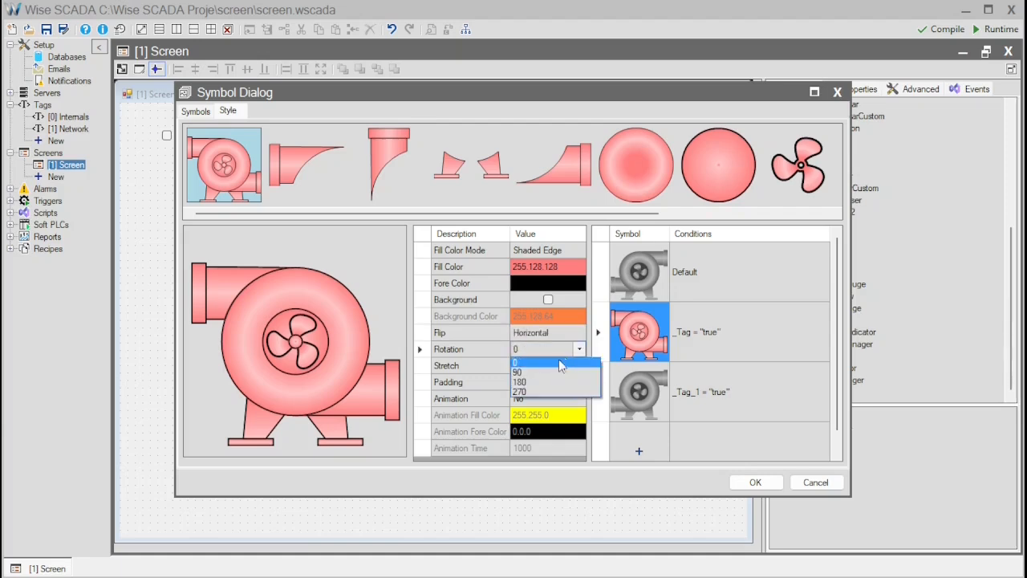
{"action": "left_click", "coordinate": [536, 373]}
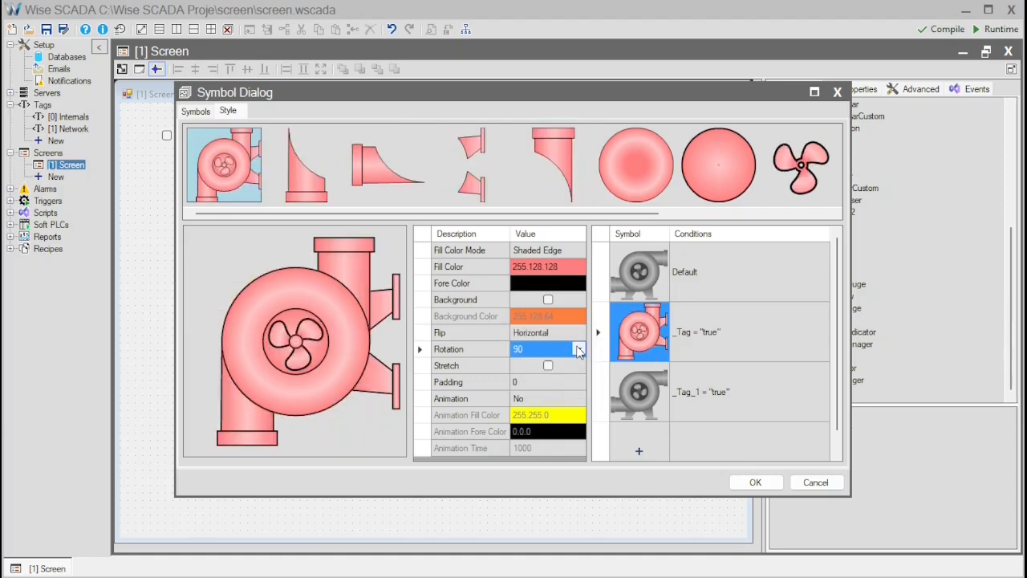
Step: Reset the rotation of the _Tag = "true" symbol state to 0 and its flip to None
{"action": "left_click", "coordinate": [578, 350]}
{"action": "left_click", "coordinate": [545, 361]}
{"action": "left_click", "coordinate": [561, 332]}
{"action": "left_click", "coordinate": [578, 332]}
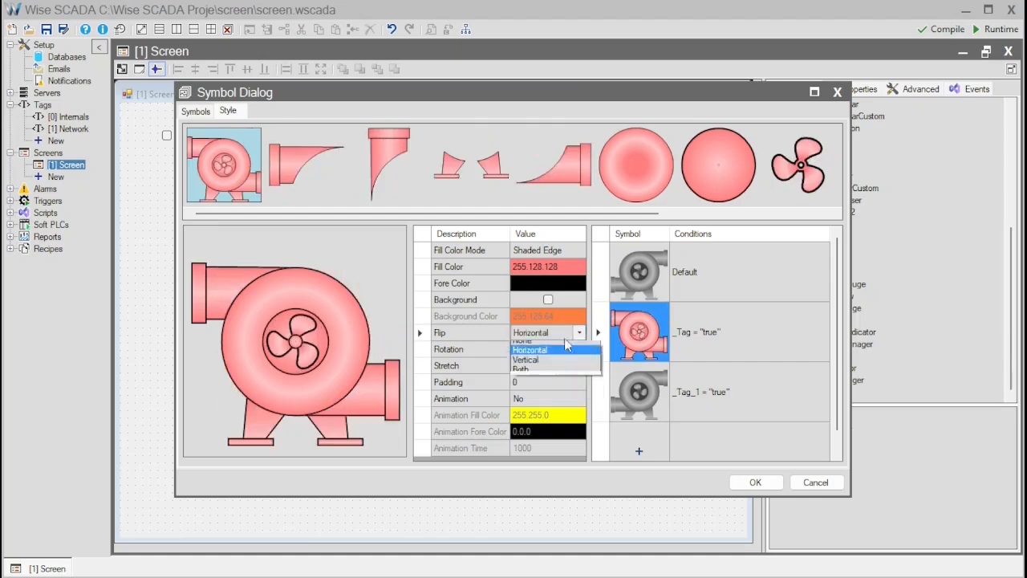
{"action": "left_click", "coordinate": [549, 341]}
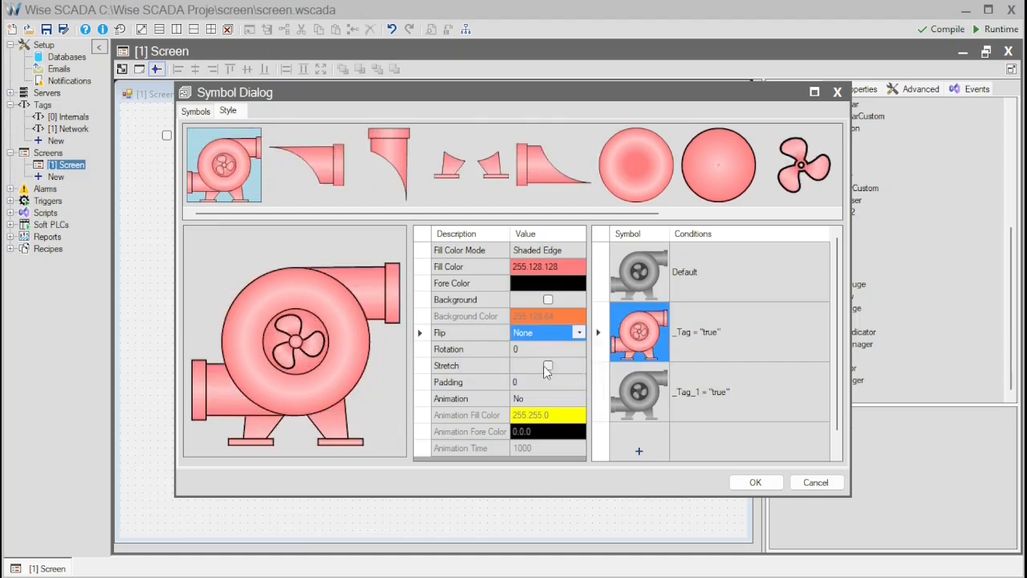
Step: Try the Stretch option on the _Tag = "true" symbol state while resizing the preview, and disable it again
{"action": "left_click", "coordinate": [547, 365]}
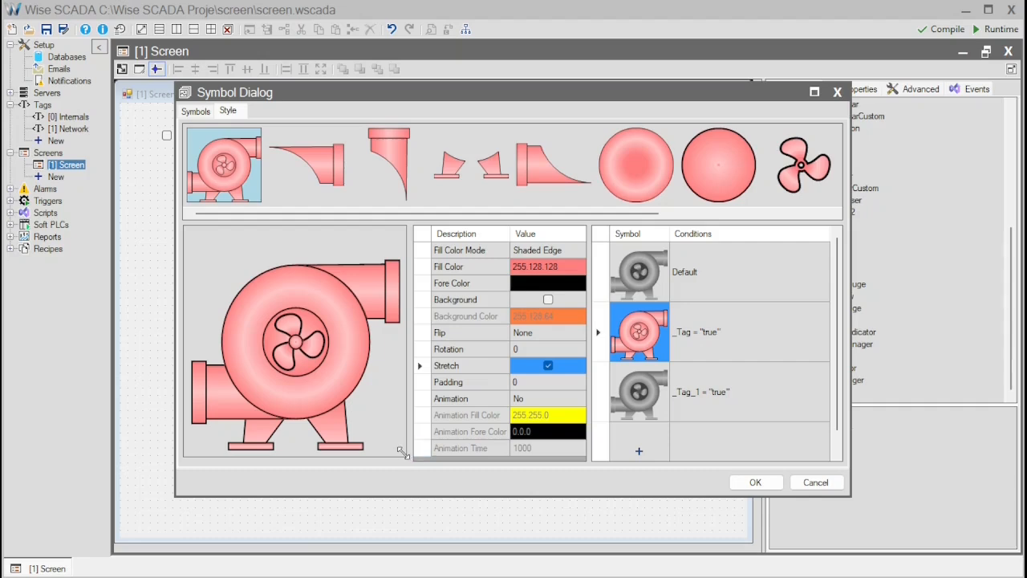
{"action": "mouse_move", "coordinate": [402, 454]}
{"action": "left_mouse_down"}
{"action": "mouse_move", "coordinate": [277, 304]}
{"action": "mouse_move", "coordinate": [280, 265]}
{"action": "mouse_move", "coordinate": [288, 312]}
{"action": "mouse_move", "coordinate": [403, 455]}
{"action": "left_mouse_up"}
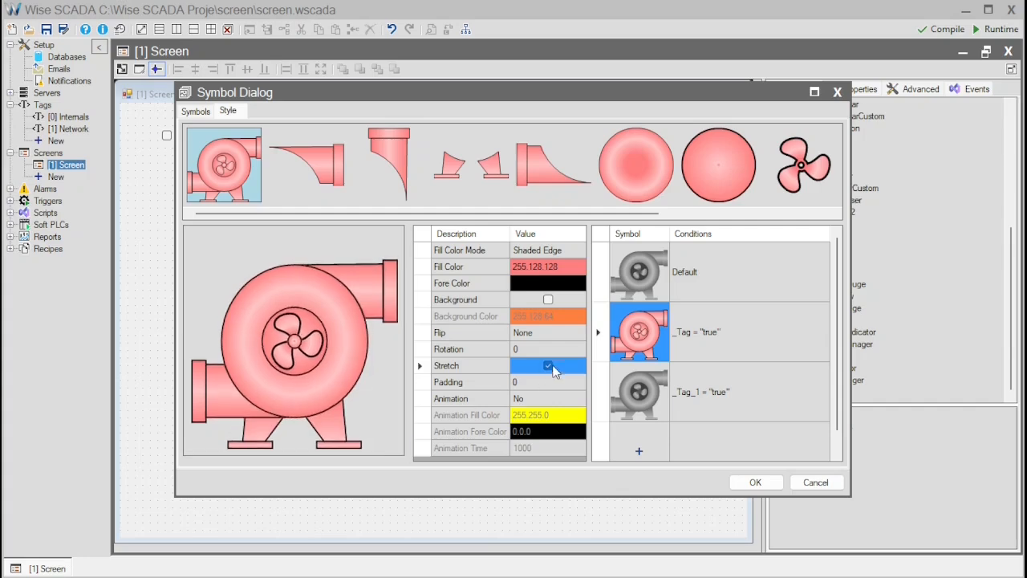
{"action": "left_click", "coordinate": [548, 365]}
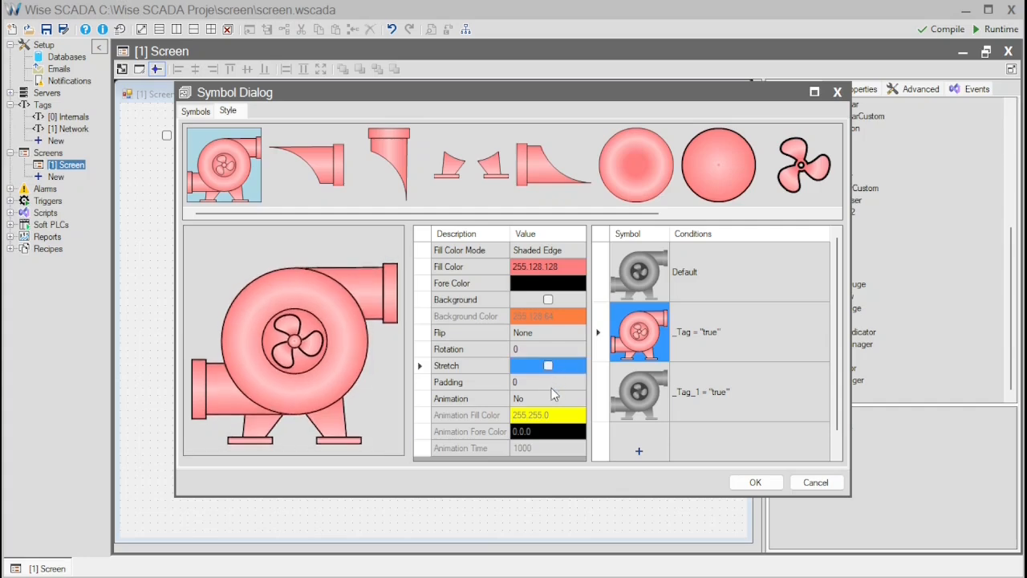
Step: Set the fill color of the _Tag_1 = "true" symbol state to teal, 0.128.128
{"action": "left_click", "coordinate": [550, 397]}
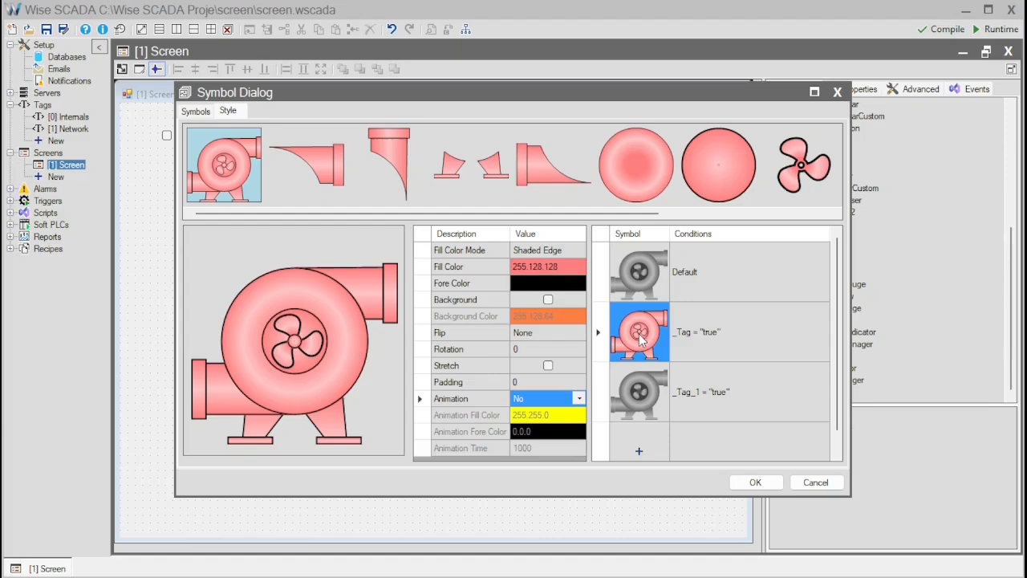
{"action": "left_click", "coordinate": [642, 397]}
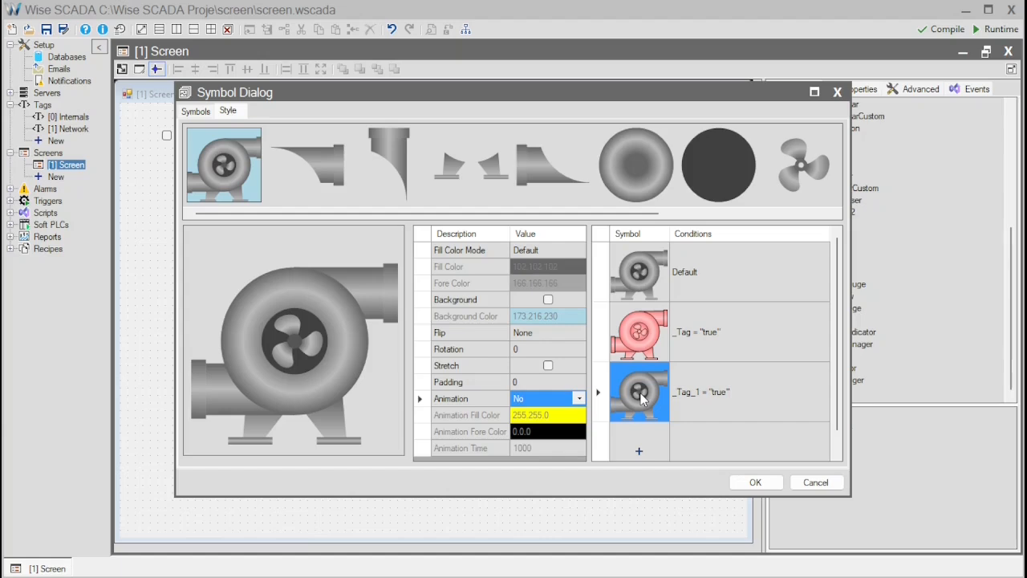
{"action": "left_click", "coordinate": [551, 266]}
{"action": "left_click", "coordinate": [551, 266]}
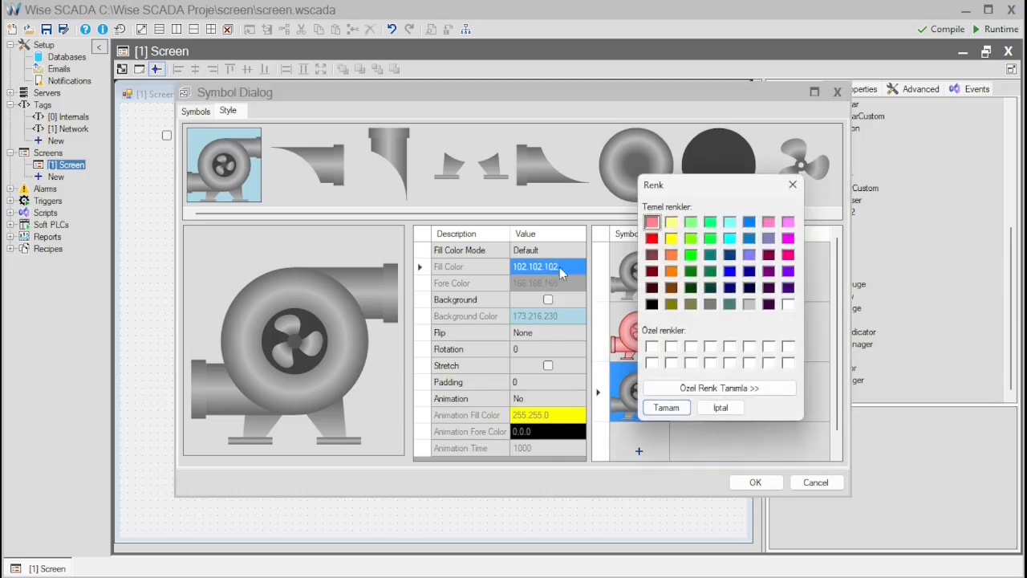
{"action": "left_click", "coordinate": [710, 255]}
{"action": "left_click", "coordinate": [666, 407]}
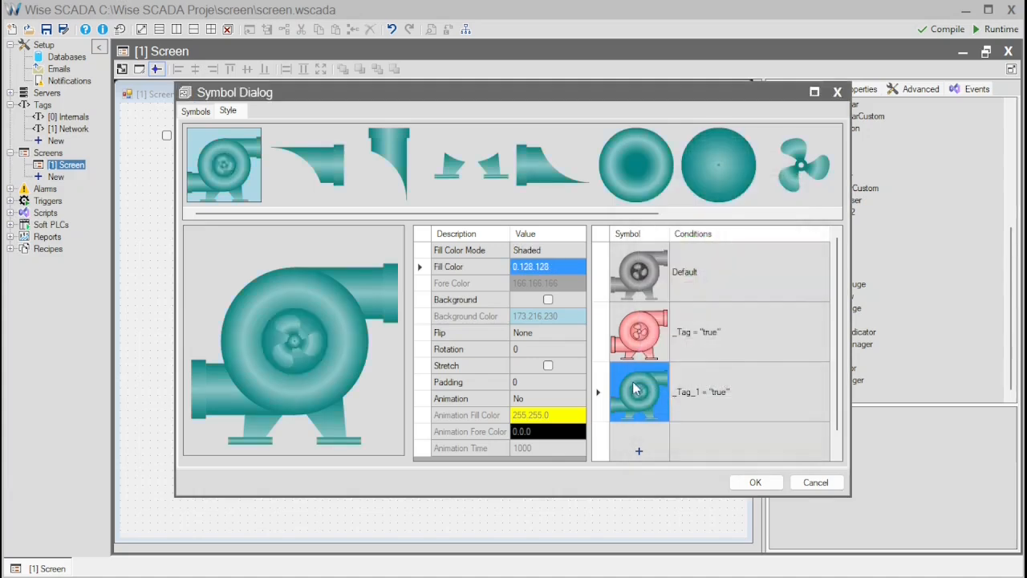
Step: Set the animation of the _Tag_1 = "true" symbol state to Default
{"action": "left_click", "coordinate": [550, 398]}
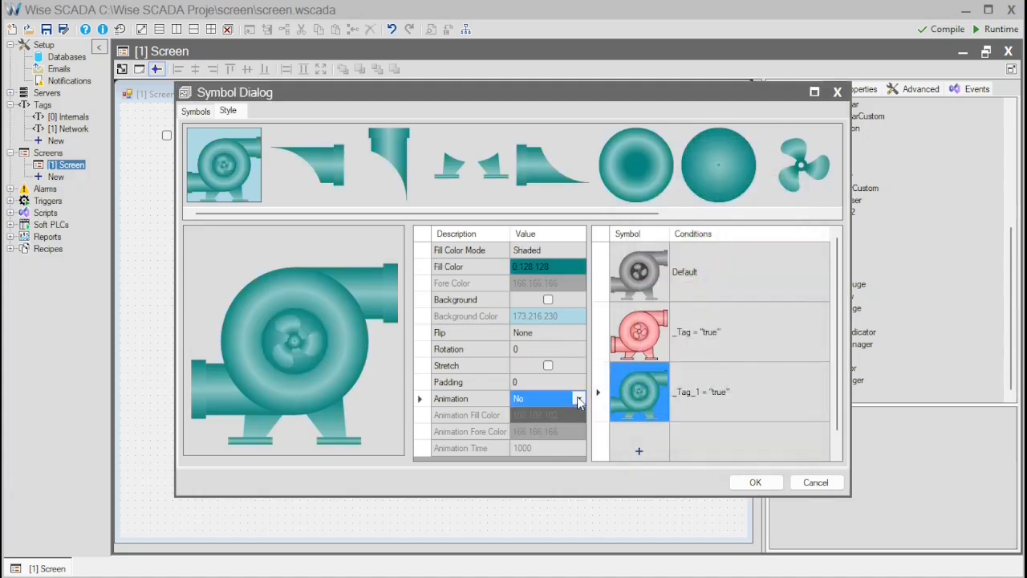
{"action": "left_click", "coordinate": [561, 398]}
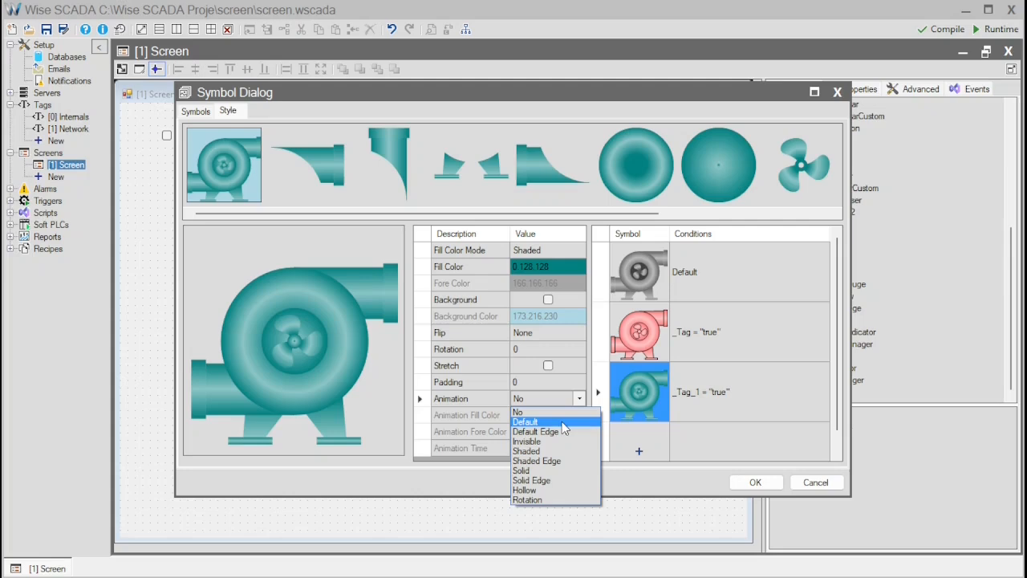
{"action": "left_click", "coordinate": [562, 421]}
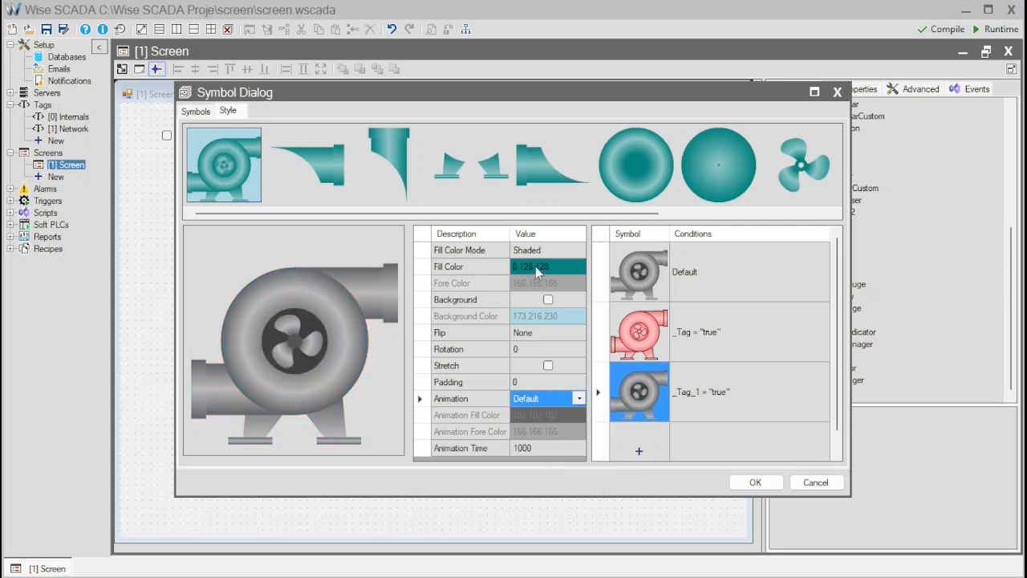
{"action": "left_click", "coordinate": [535, 448]}
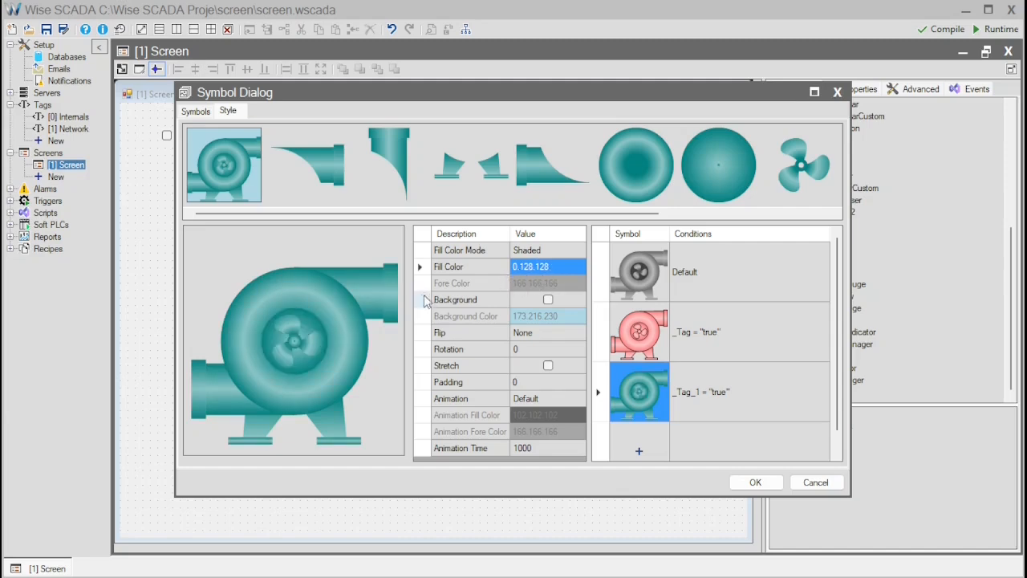
Step: Set the _Tag_1 = "true" symbol state's animation to Shaded Edge with an orange animation fill color, 255.128.64
{"action": "left_click", "coordinate": [549, 399]}
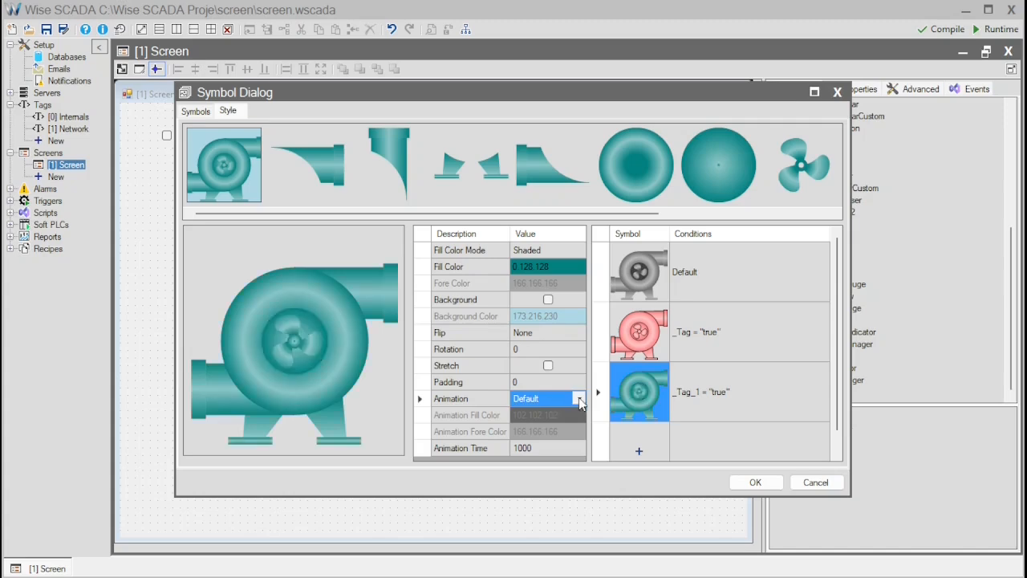
{"action": "left_click", "coordinate": [578, 399]}
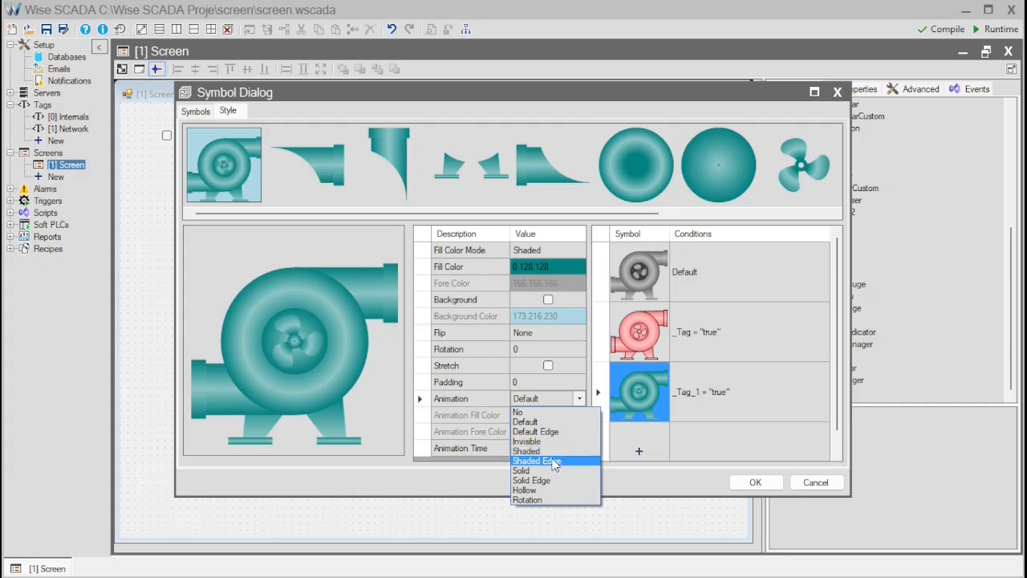
{"action": "left_click", "coordinate": [552, 462]}
{"action": "left_click", "coordinate": [563, 418]}
{"action": "left_click", "coordinate": [563, 418]}
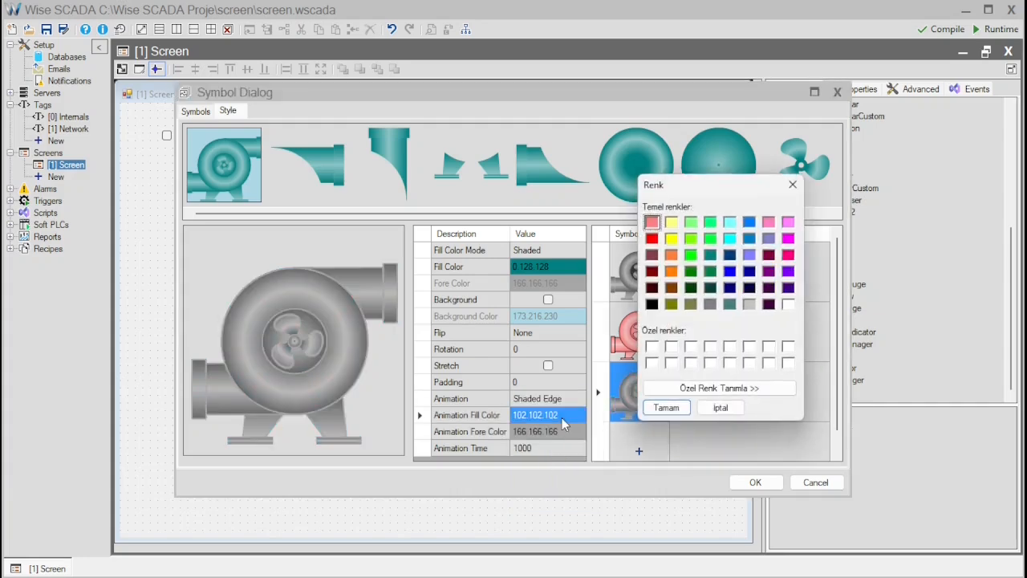
{"action": "left_click", "coordinate": [671, 254]}
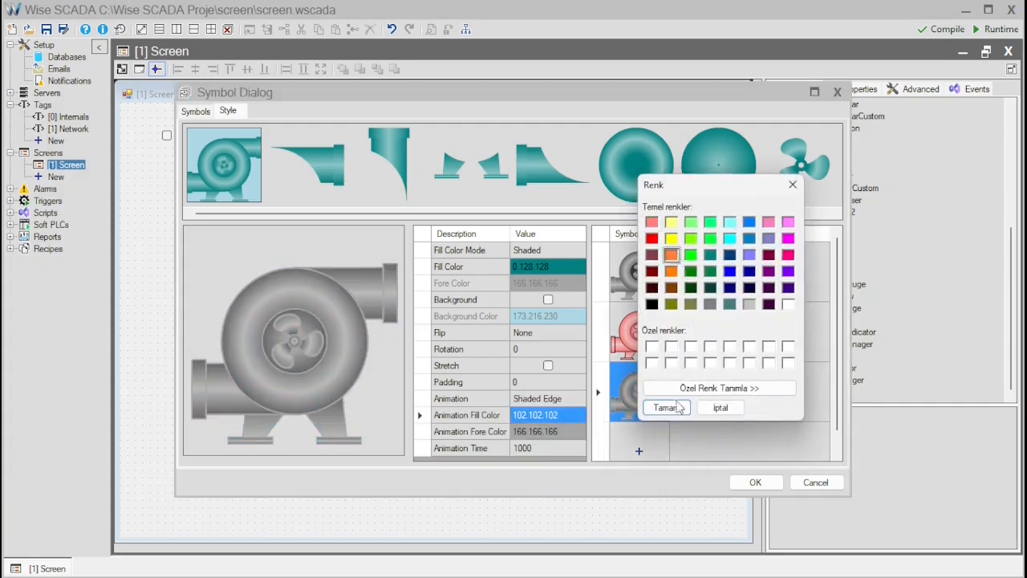
{"action": "left_click", "coordinate": [678, 407]}
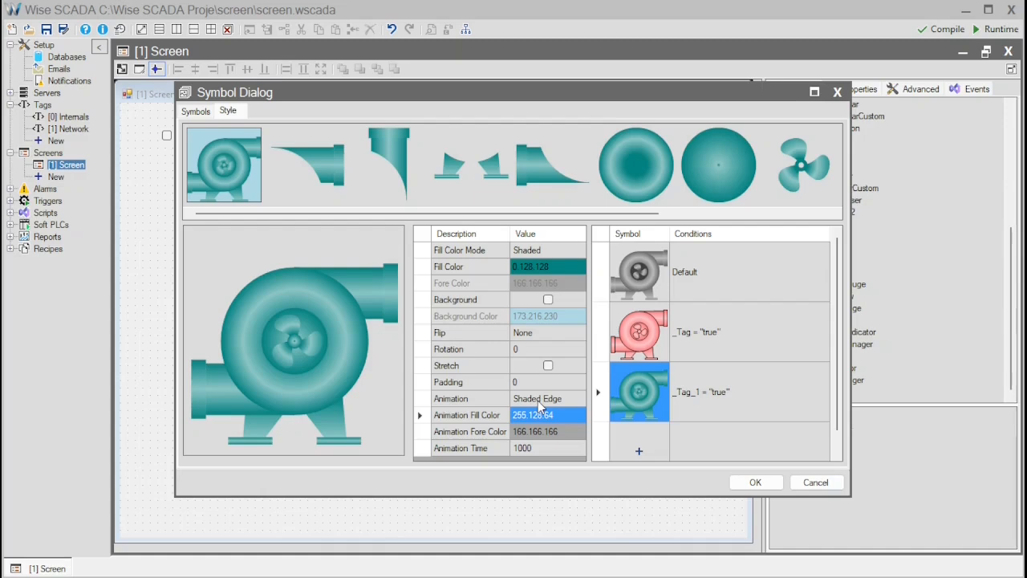
Step: Try the Invisible and Hollow animations on the _Tag_1 = "true" symbol state
{"action": "left_click", "coordinate": [566, 402]}
{"action": "left_click", "coordinate": [568, 401]}
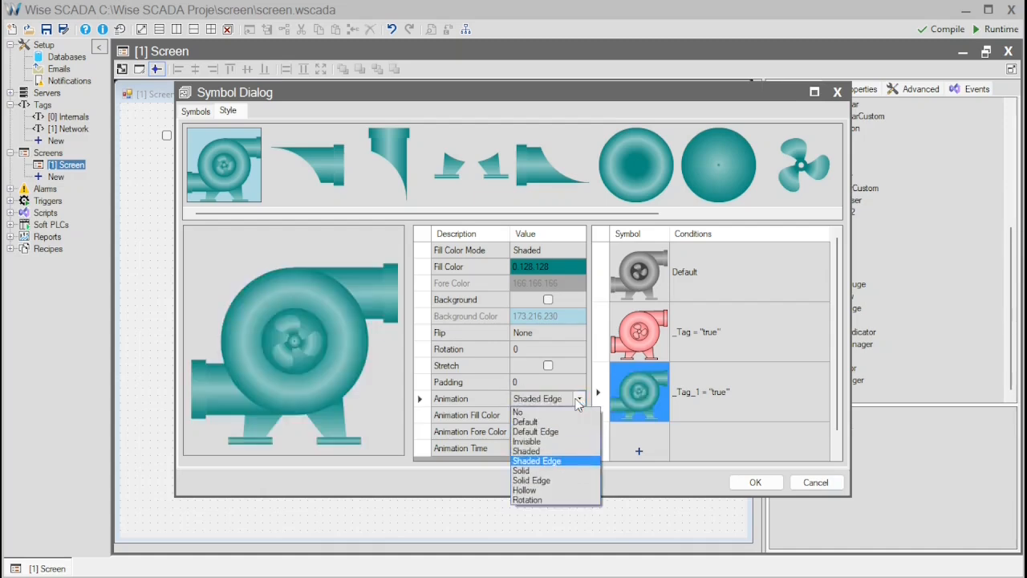
{"action": "left_click", "coordinate": [556, 442]}
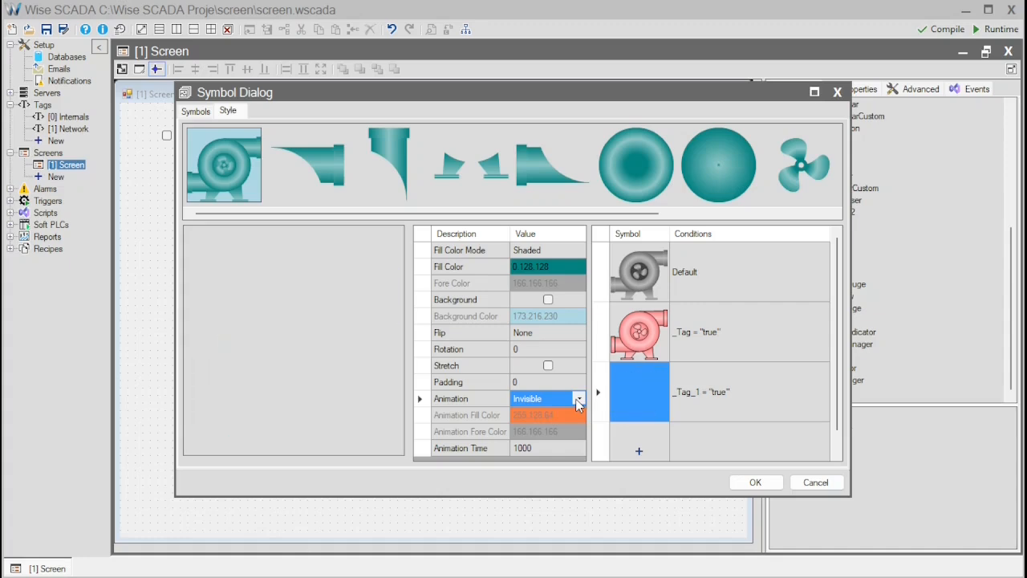
{"action": "left_click", "coordinate": [578, 401]}
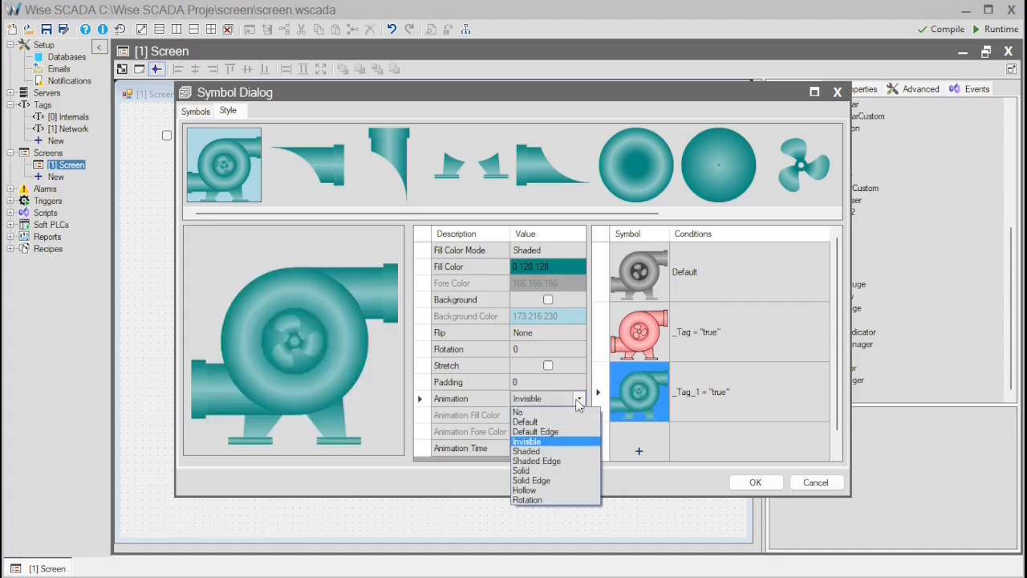
{"action": "left_click", "coordinate": [530, 489]}
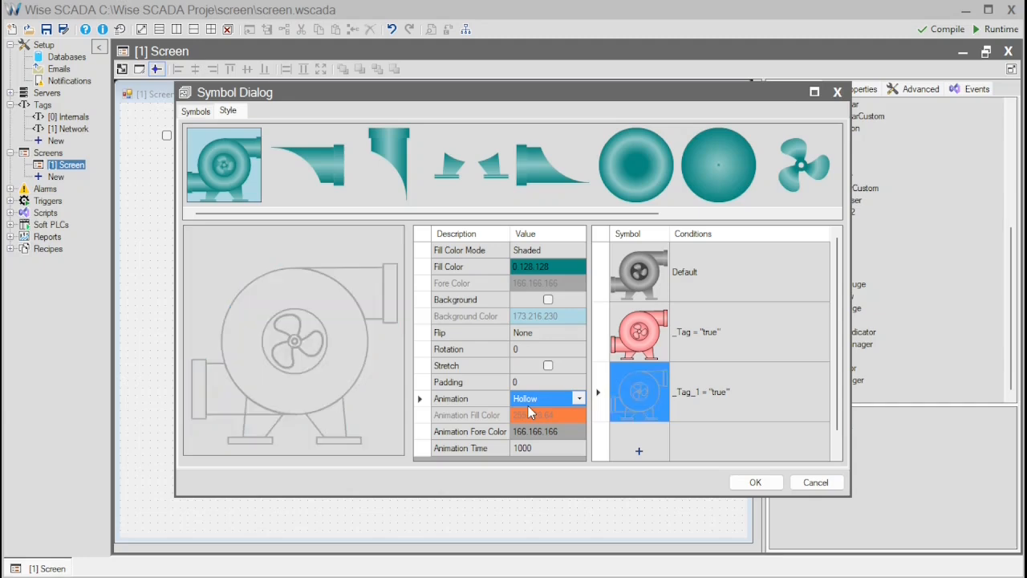
Step: Set the _Tag_1 = "true" symbol state's animation to Rotation with an animation time of 125
{"action": "left_click", "coordinate": [578, 399]}
{"action": "left_click", "coordinate": [544, 497]}
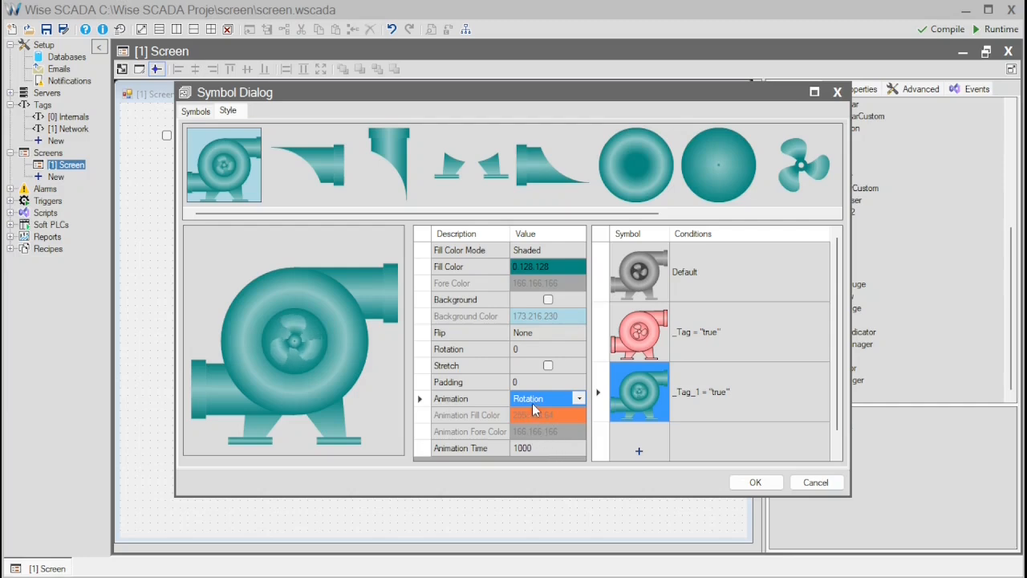
{"action": "left_click", "coordinate": [553, 447]}
{"action": "left_click", "coordinate": [579, 448]}
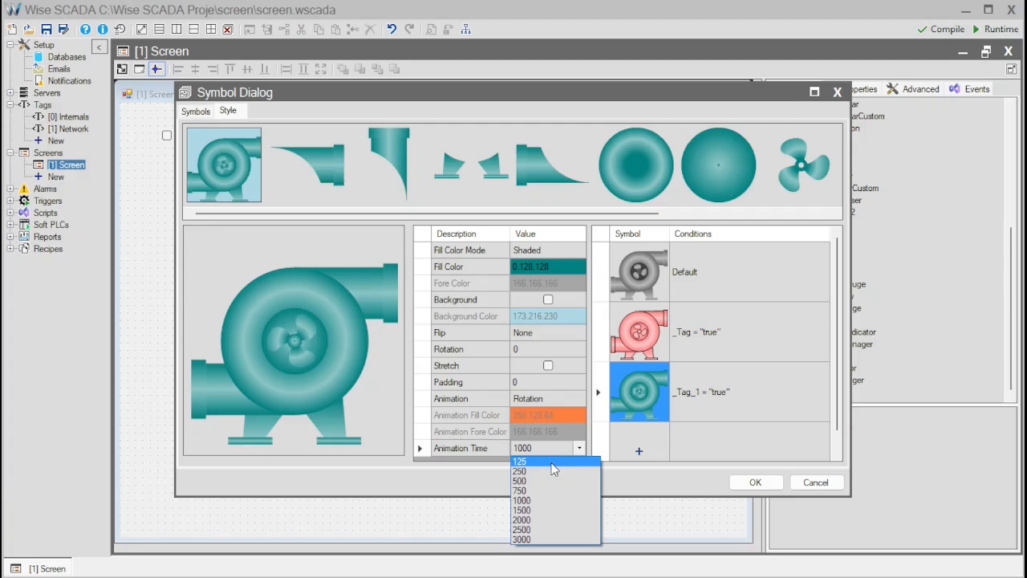
{"action": "left_click", "coordinate": [554, 464]}
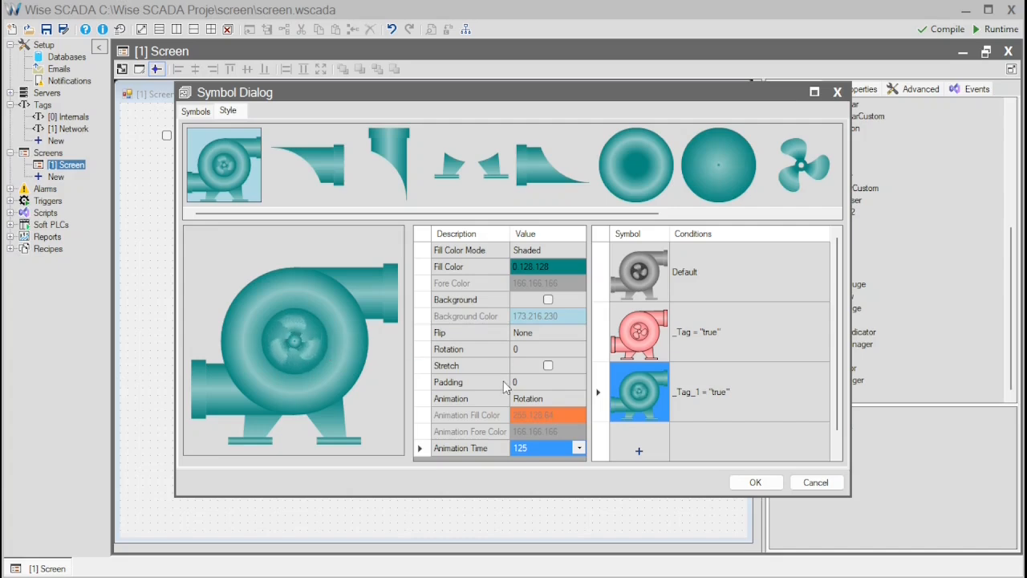
Step: Review the style settings of the Default, _Tag = "true" and _Tag_1 = "true" symbol states
{"action": "left_click", "coordinate": [643, 274]}
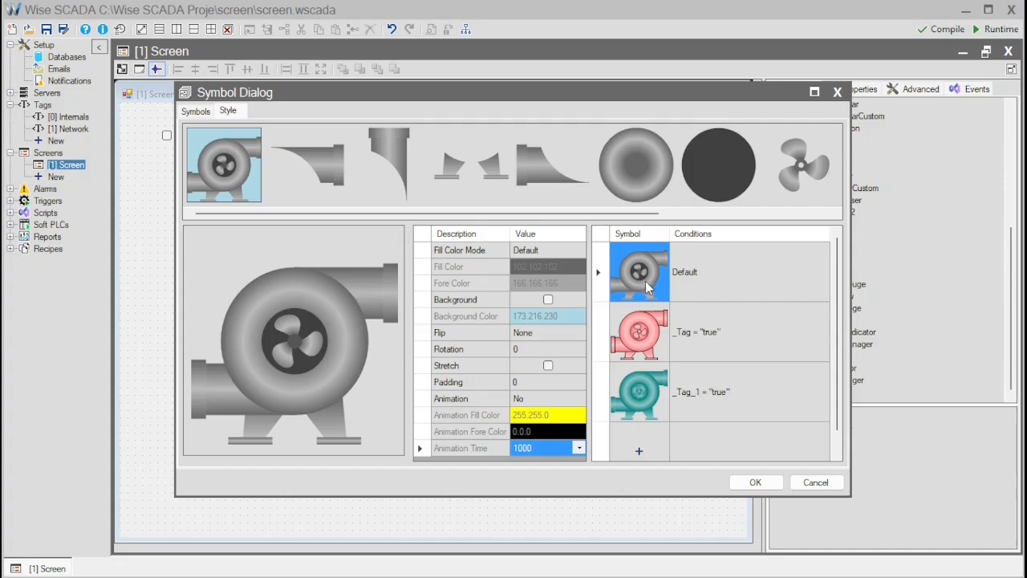
{"action": "left_click", "coordinate": [644, 338]}
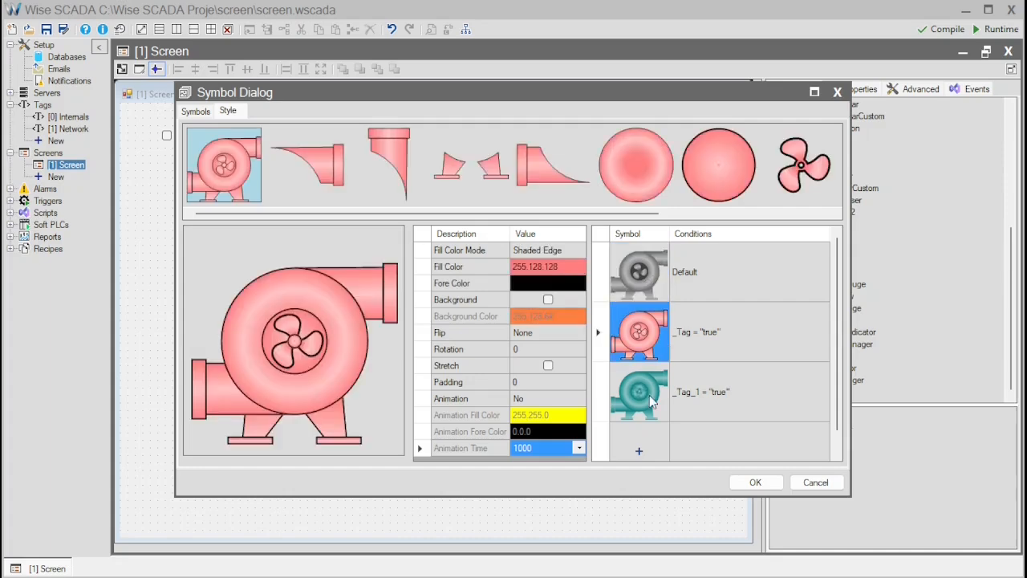
{"action": "left_click", "coordinate": [649, 395]}
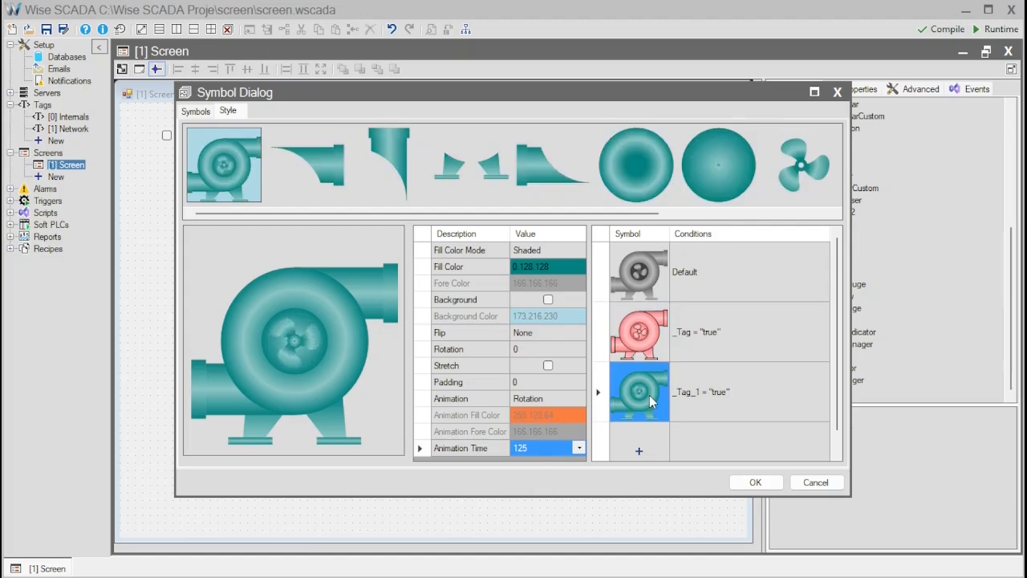
{"action": "left_click", "coordinate": [738, 333]}
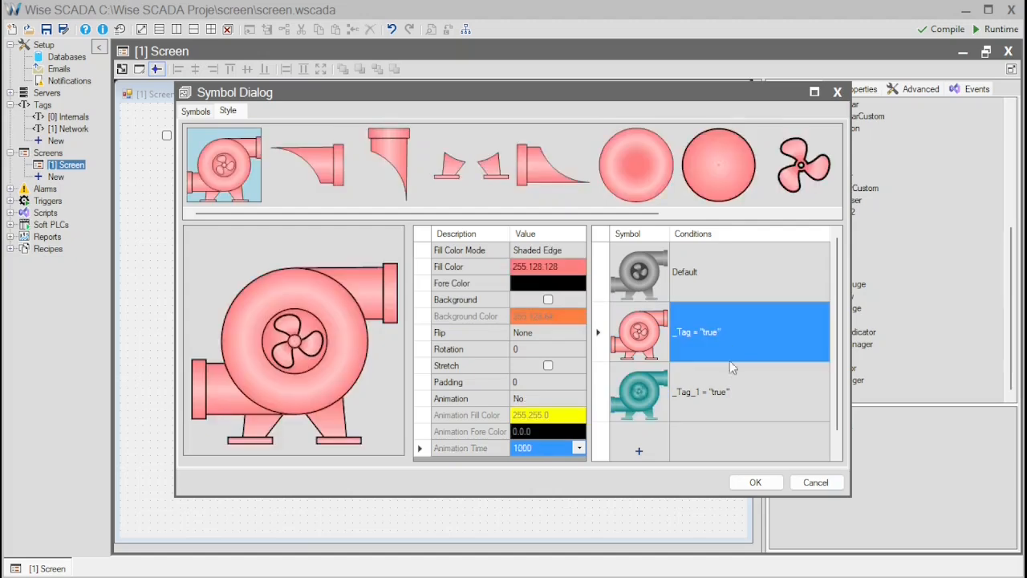
{"action": "left_click", "coordinate": [735, 399]}
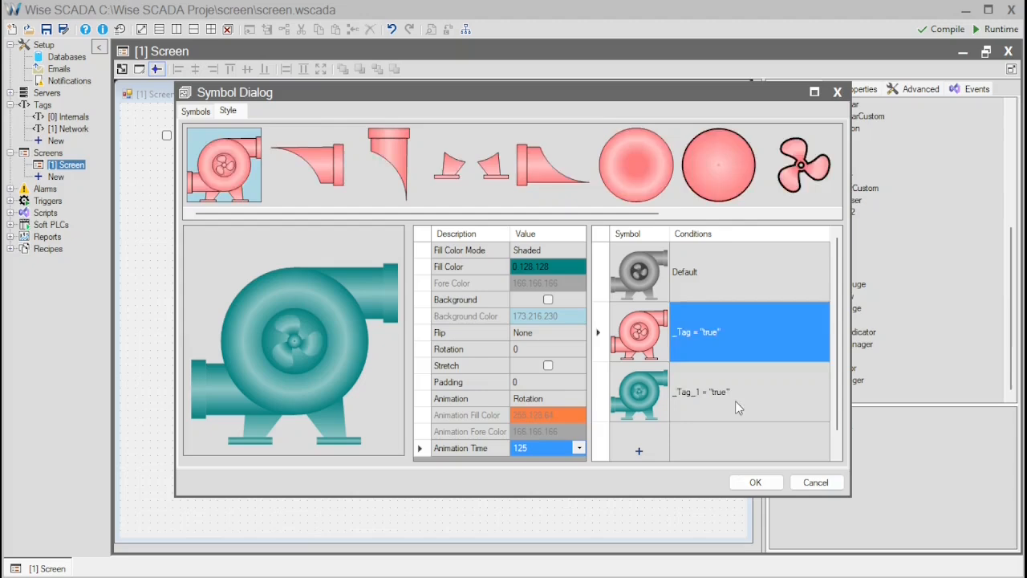
{"action": "left_click", "coordinate": [725, 329]}
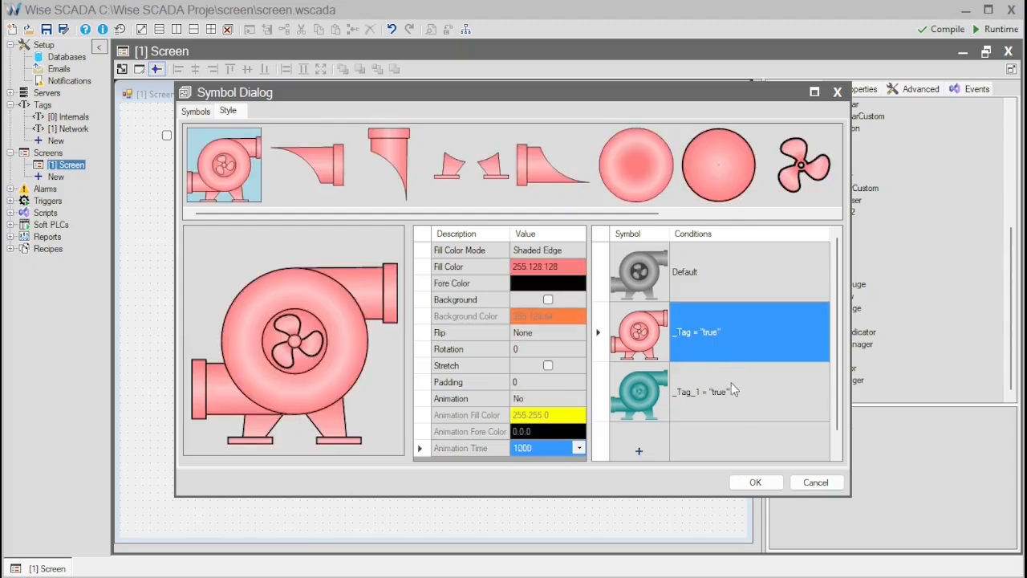
{"action": "left_click", "coordinate": [727, 280]}
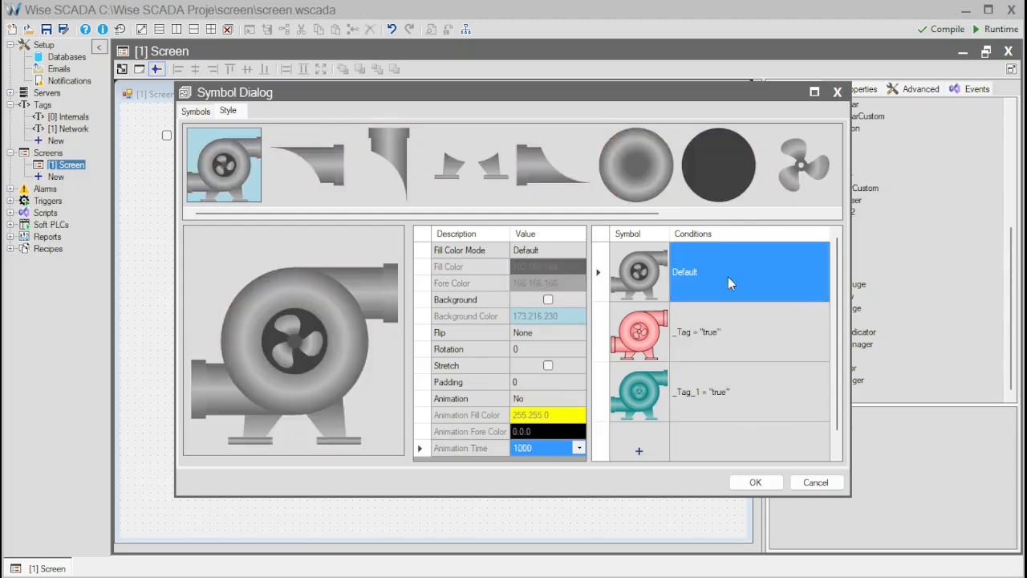
{"action": "left_click", "coordinate": [731, 337]}
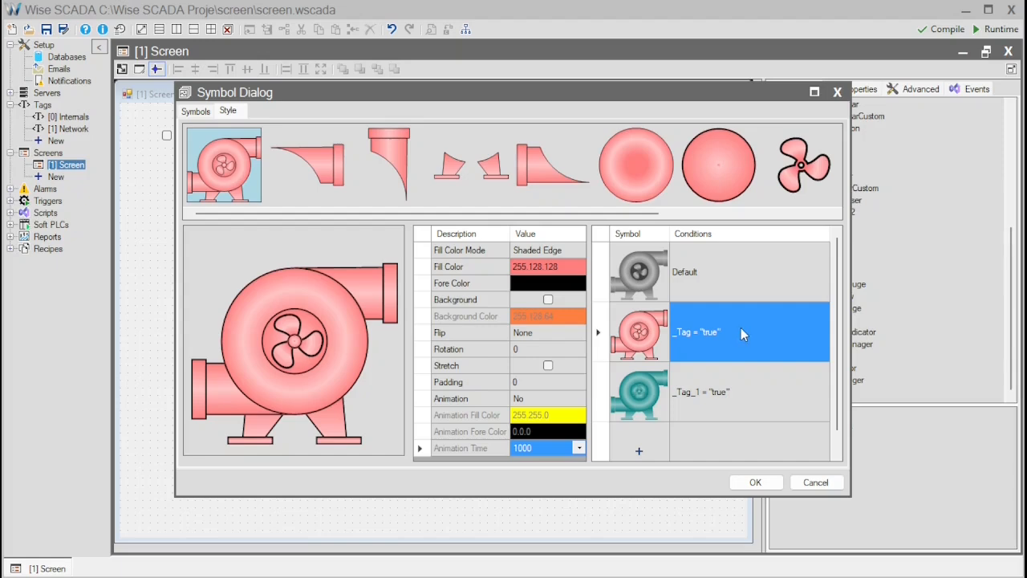
{"action": "left_click", "coordinate": [739, 382]}
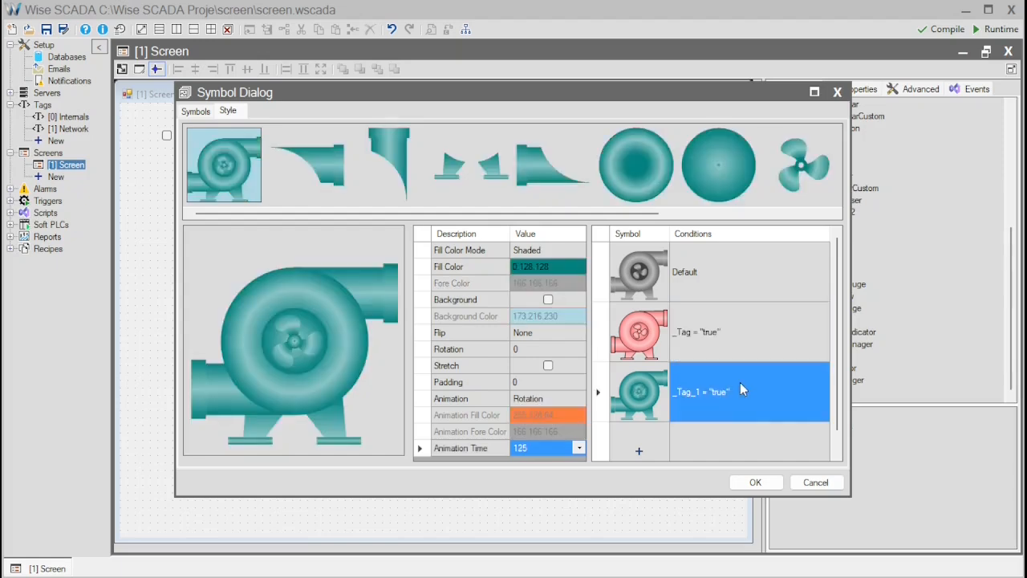
Step: Accept the symbol configuration and enlarge the pump on the screen to about 535 by 385
{"action": "left_click", "coordinate": [755, 483]}
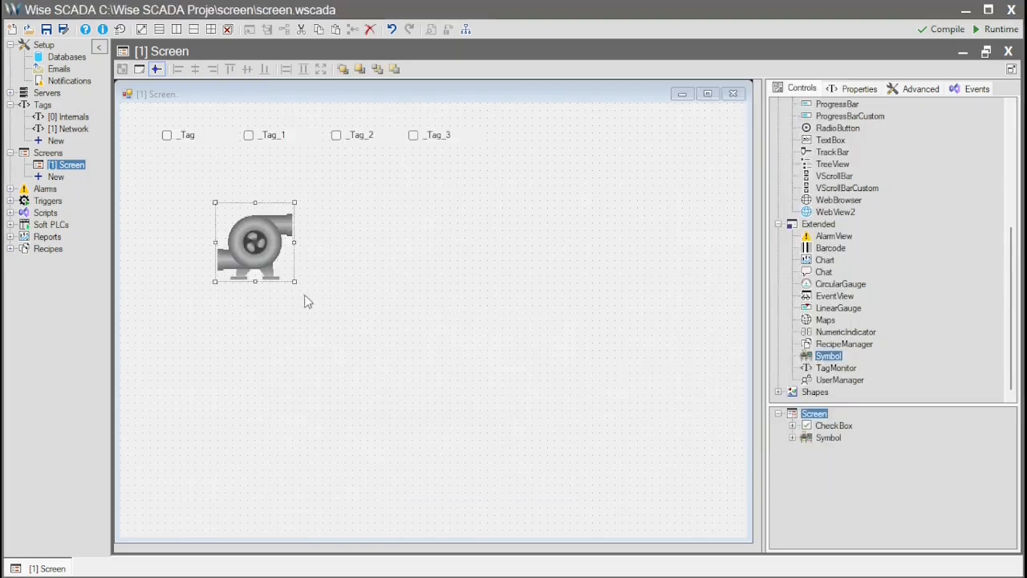
{"action": "left_click_drag", "start_coordinate": [293, 280], "coordinate": [620, 497]}
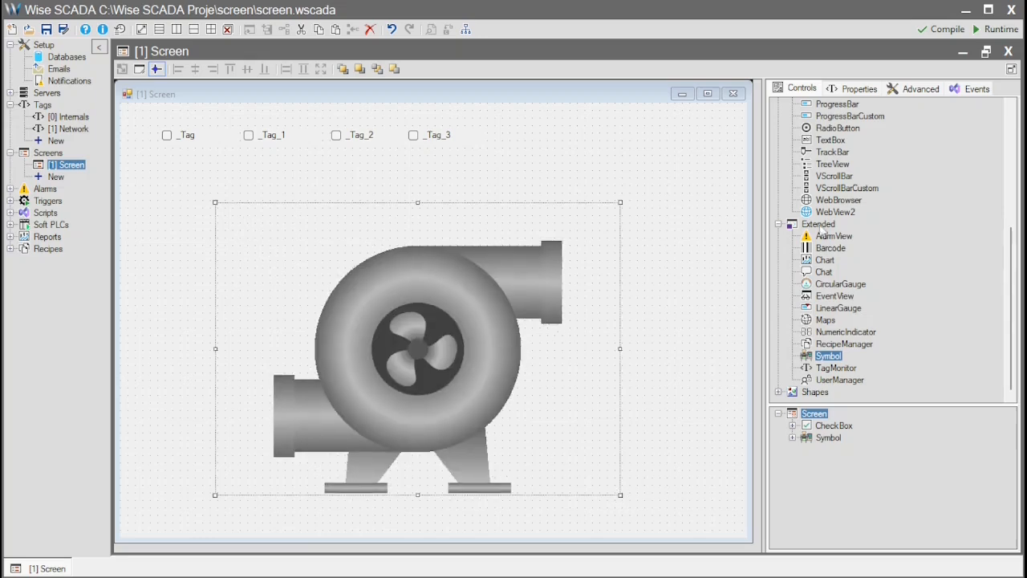
Step: Run the project and test the pump's states by toggling the _Tag and _Tag_1 checkboxes, closing the runtime window when done
{"action": "left_click", "coordinate": [997, 29]}
{"action": "left_click", "coordinate": [763, 446]}
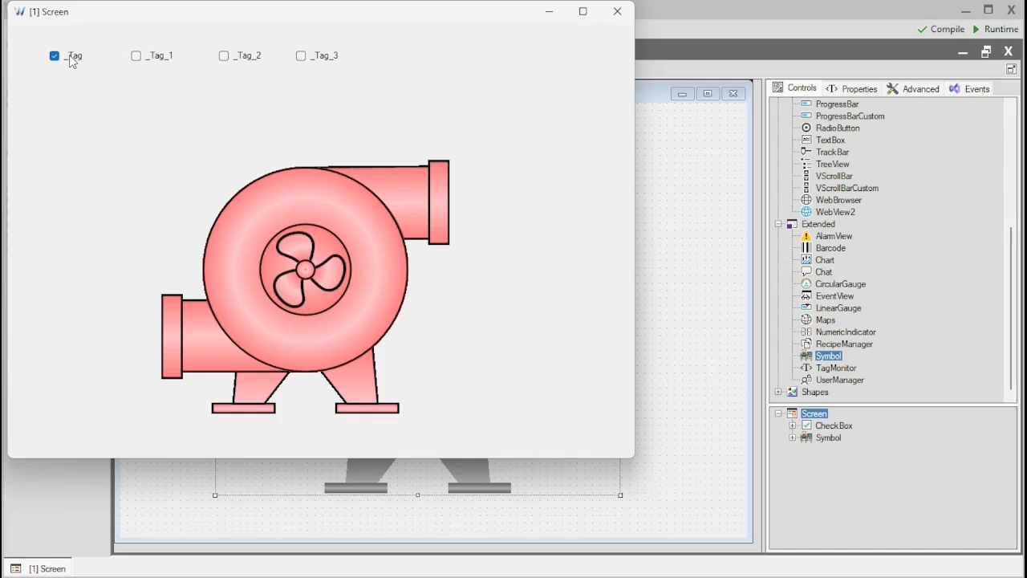
{"action": "left_click", "coordinate": [72, 58]}
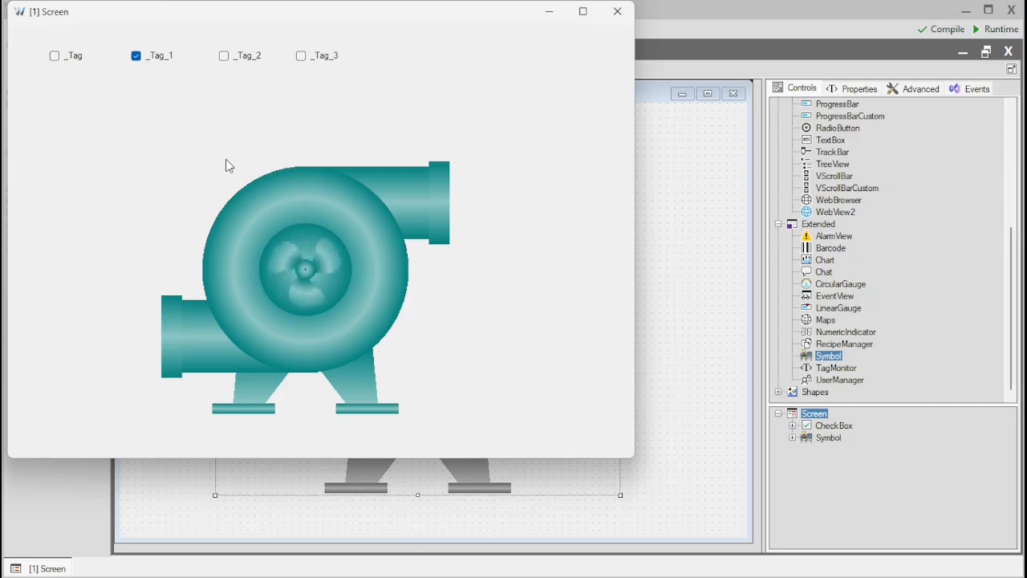
{"action": "left_click", "coordinate": [69, 58]}
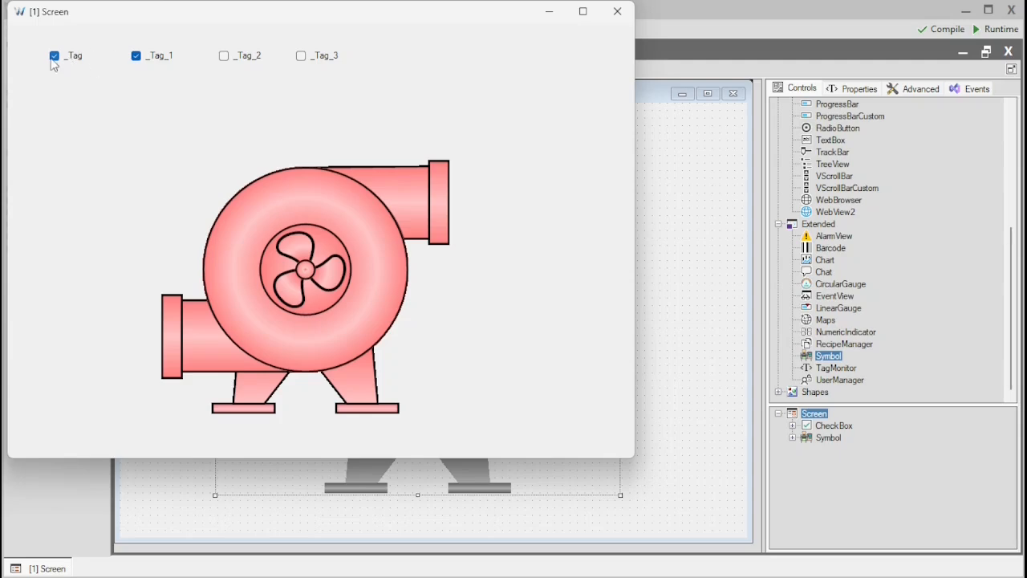
{"action": "left_click", "coordinate": [78, 66]}
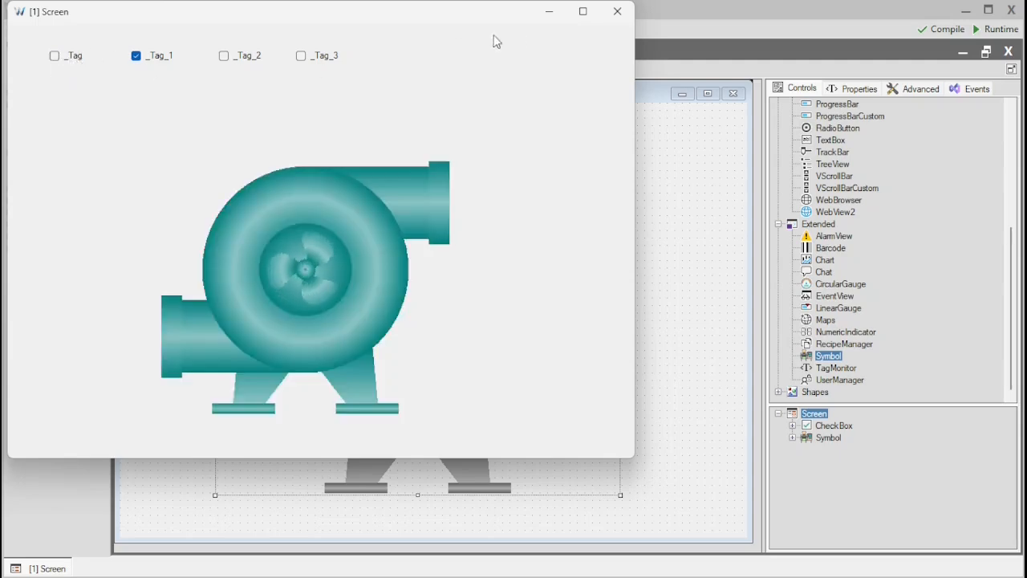
{"action": "left_click", "coordinate": [617, 11]}
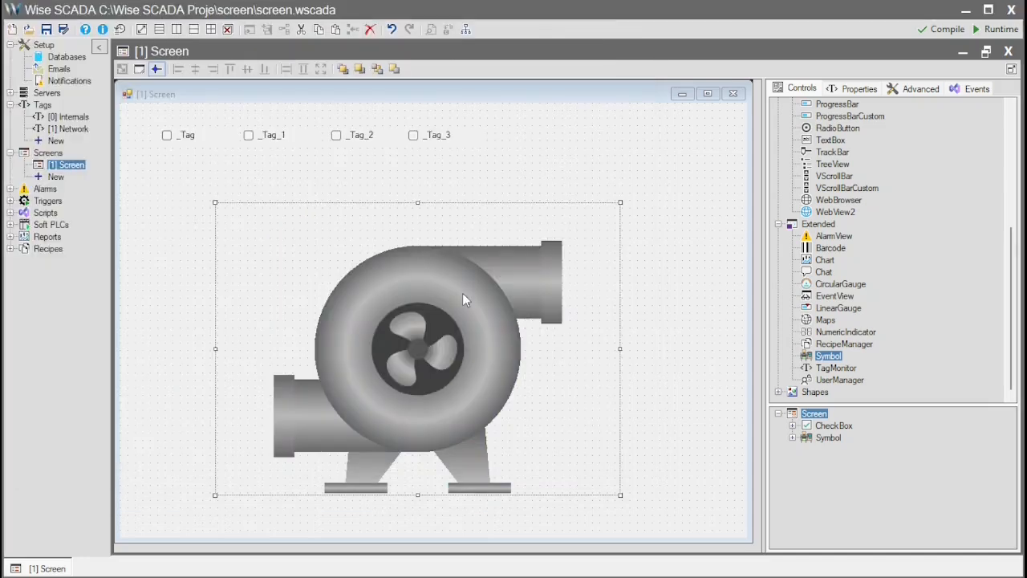
Step: Reopen the pump's symbol wizard, replace it with the third symbol of the Pump category, and check its _Tag_1 = "true" state
{"action": "left_click", "coordinate": [921, 90]}
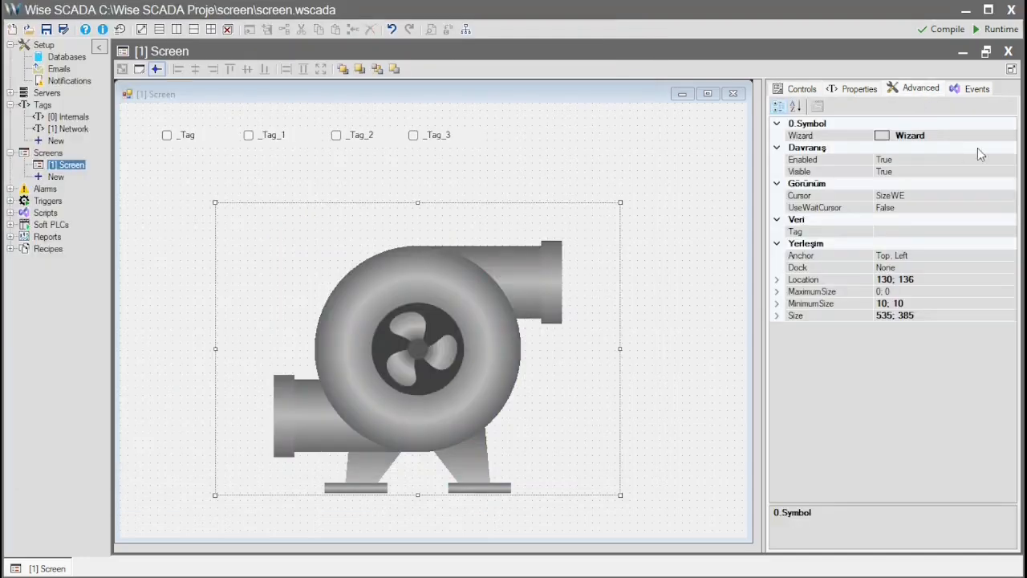
{"action": "left_click", "coordinate": [1008, 136]}
{"action": "left_click", "coordinate": [1013, 135]}
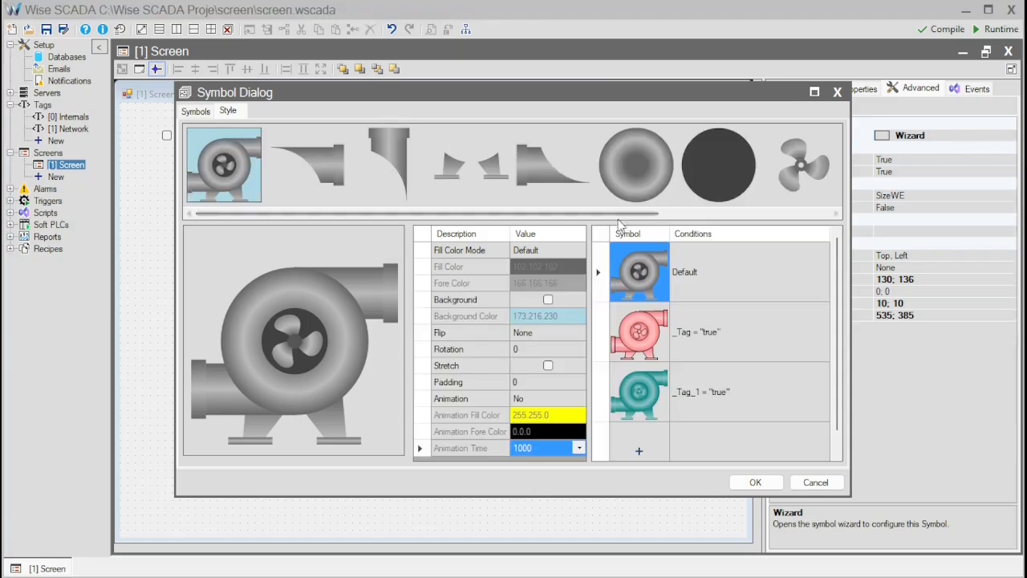
{"action": "left_click", "coordinate": [197, 111]}
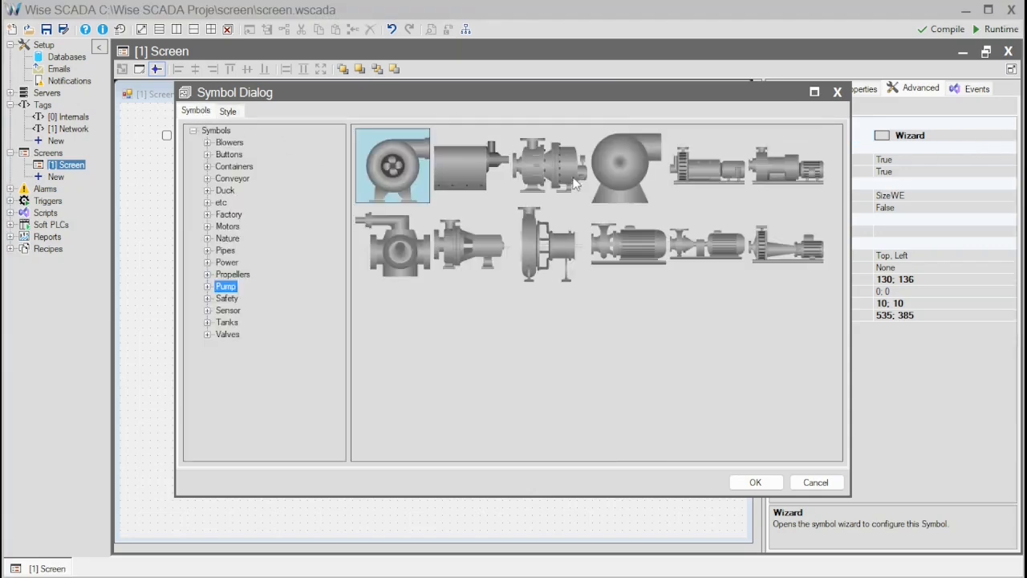
{"action": "left_click", "coordinate": [568, 166]}
{"action": "double_click", "coordinate": [568, 167]}
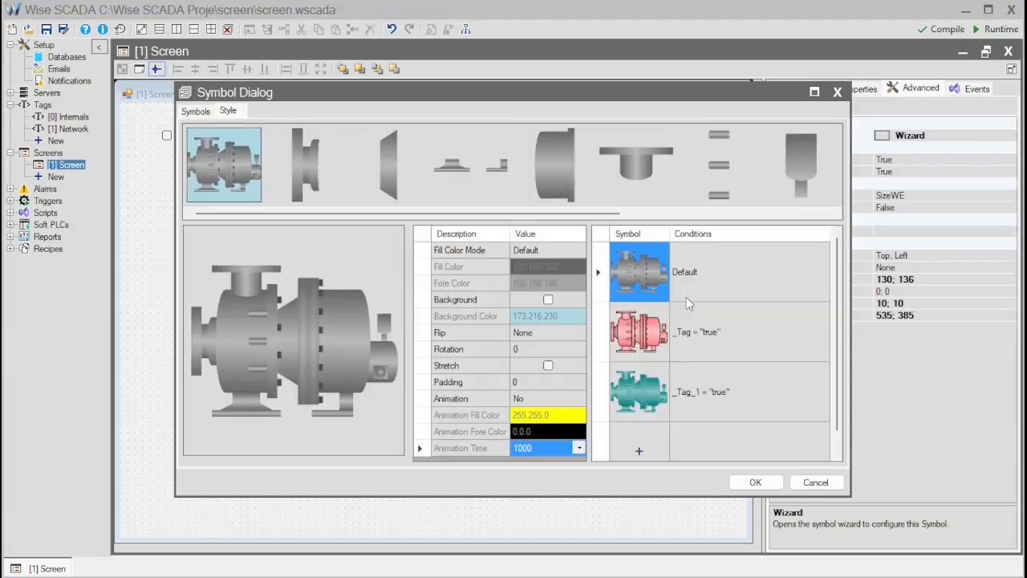
{"action": "left_click", "coordinate": [640, 392]}
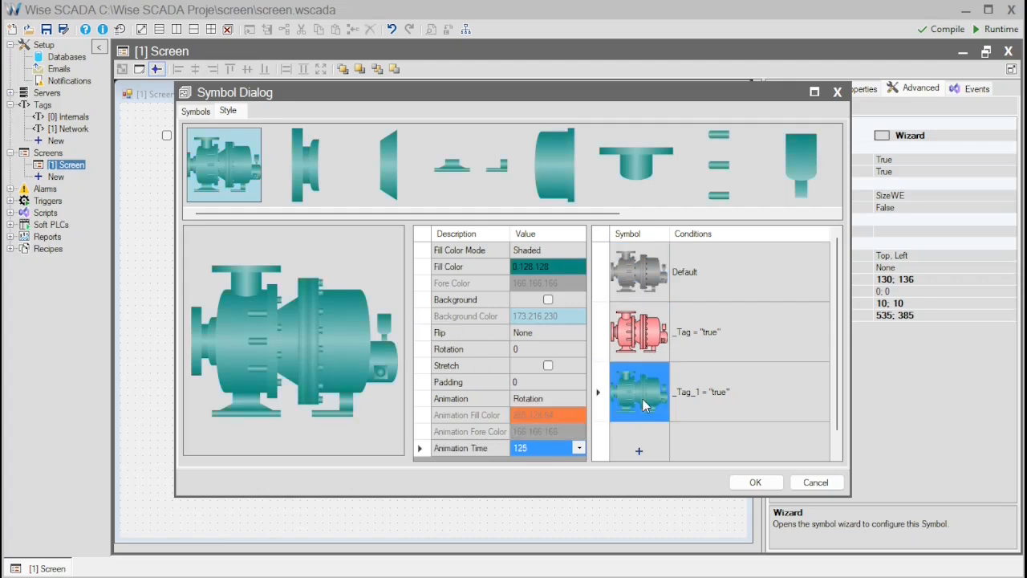
Step: Browse the complete symbol library across all categories
{"action": "left_click", "coordinate": [194, 114]}
{"action": "left_click", "coordinate": [222, 133]}
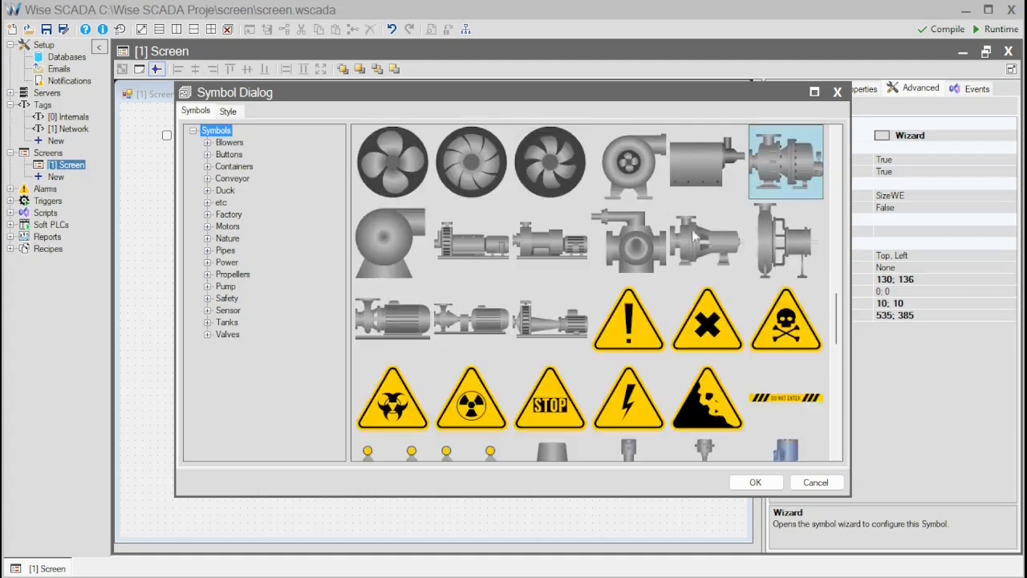
{"action": "scroll", "coordinate": [776, 275], "scroll_direction": "up", "scroll_amount": 10}
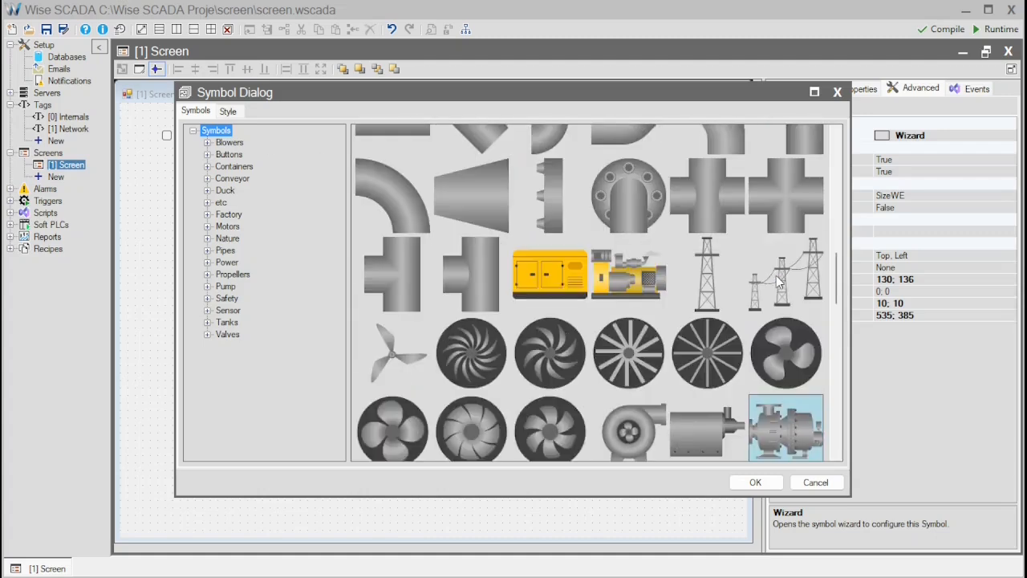
{"action": "scroll", "coordinate": [773, 279], "scroll_direction": "up", "scroll_amount": 4}
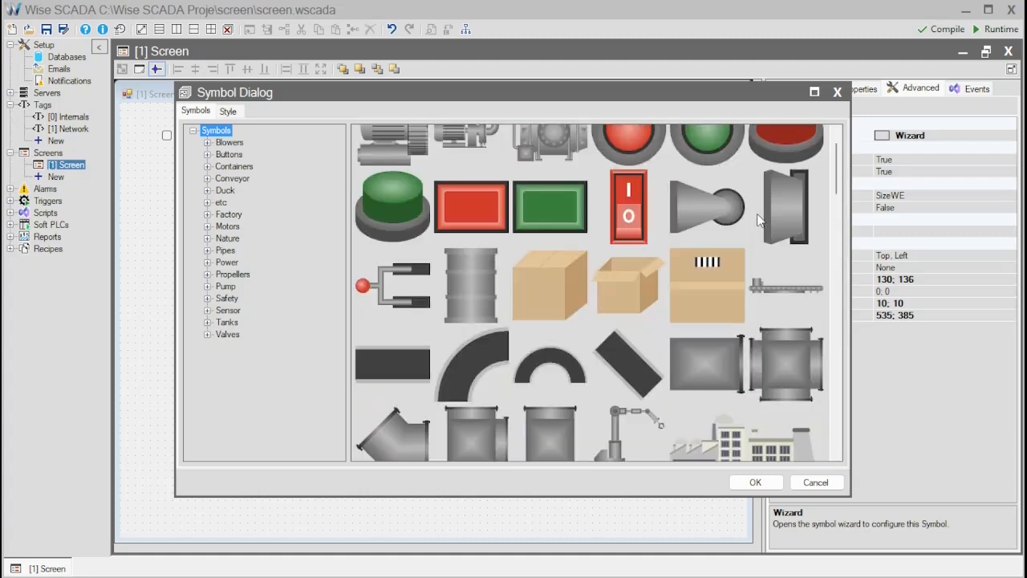
{"action": "scroll", "coordinate": [757, 214], "scroll_direction": "down", "scroll_amount": 9}
{"action": "scroll", "coordinate": [757, 213], "scroll_direction": "down", "scroll_amount": 6}
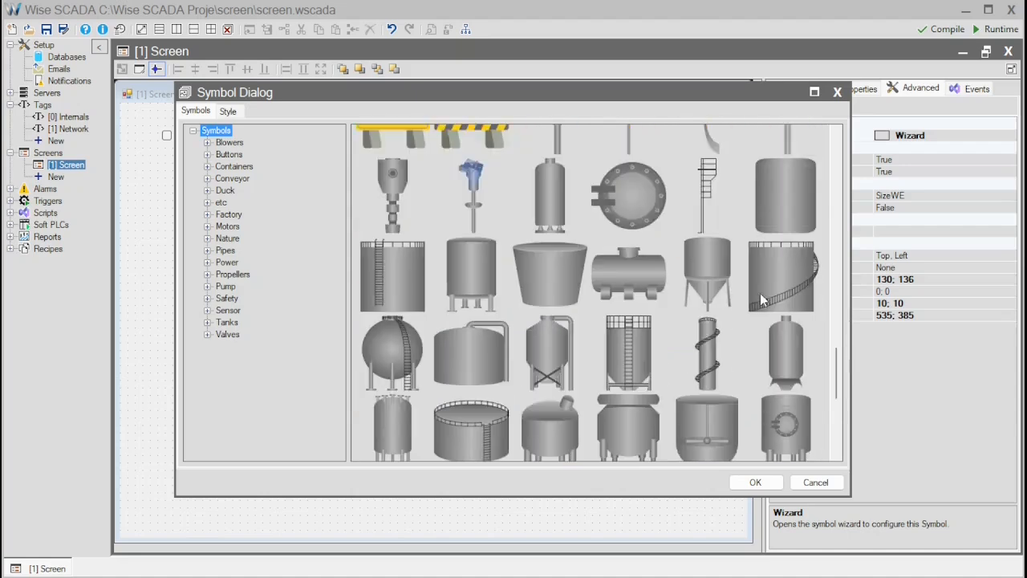